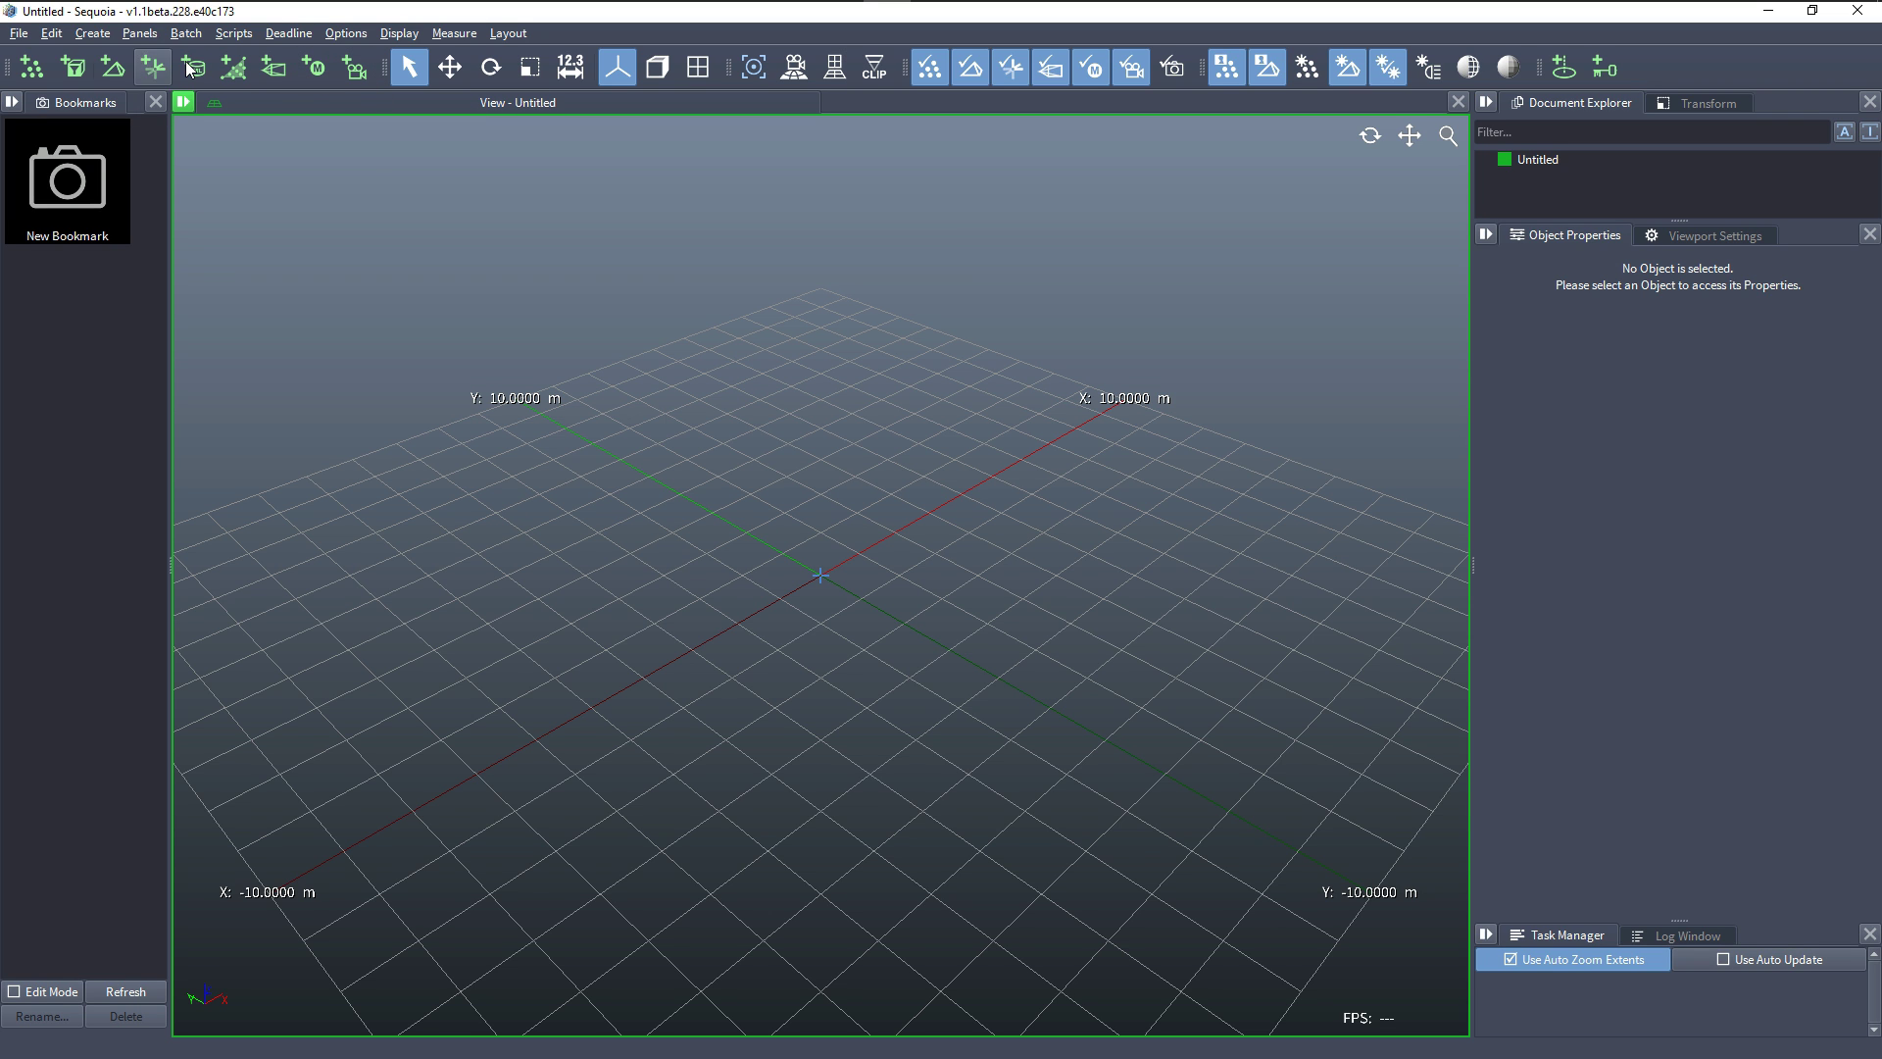
Import the GU_SAE_87.e57 car scan from the 1_Loading folder with the Point Loader.
{"action": "left_click", "coordinate": [34, 67]}
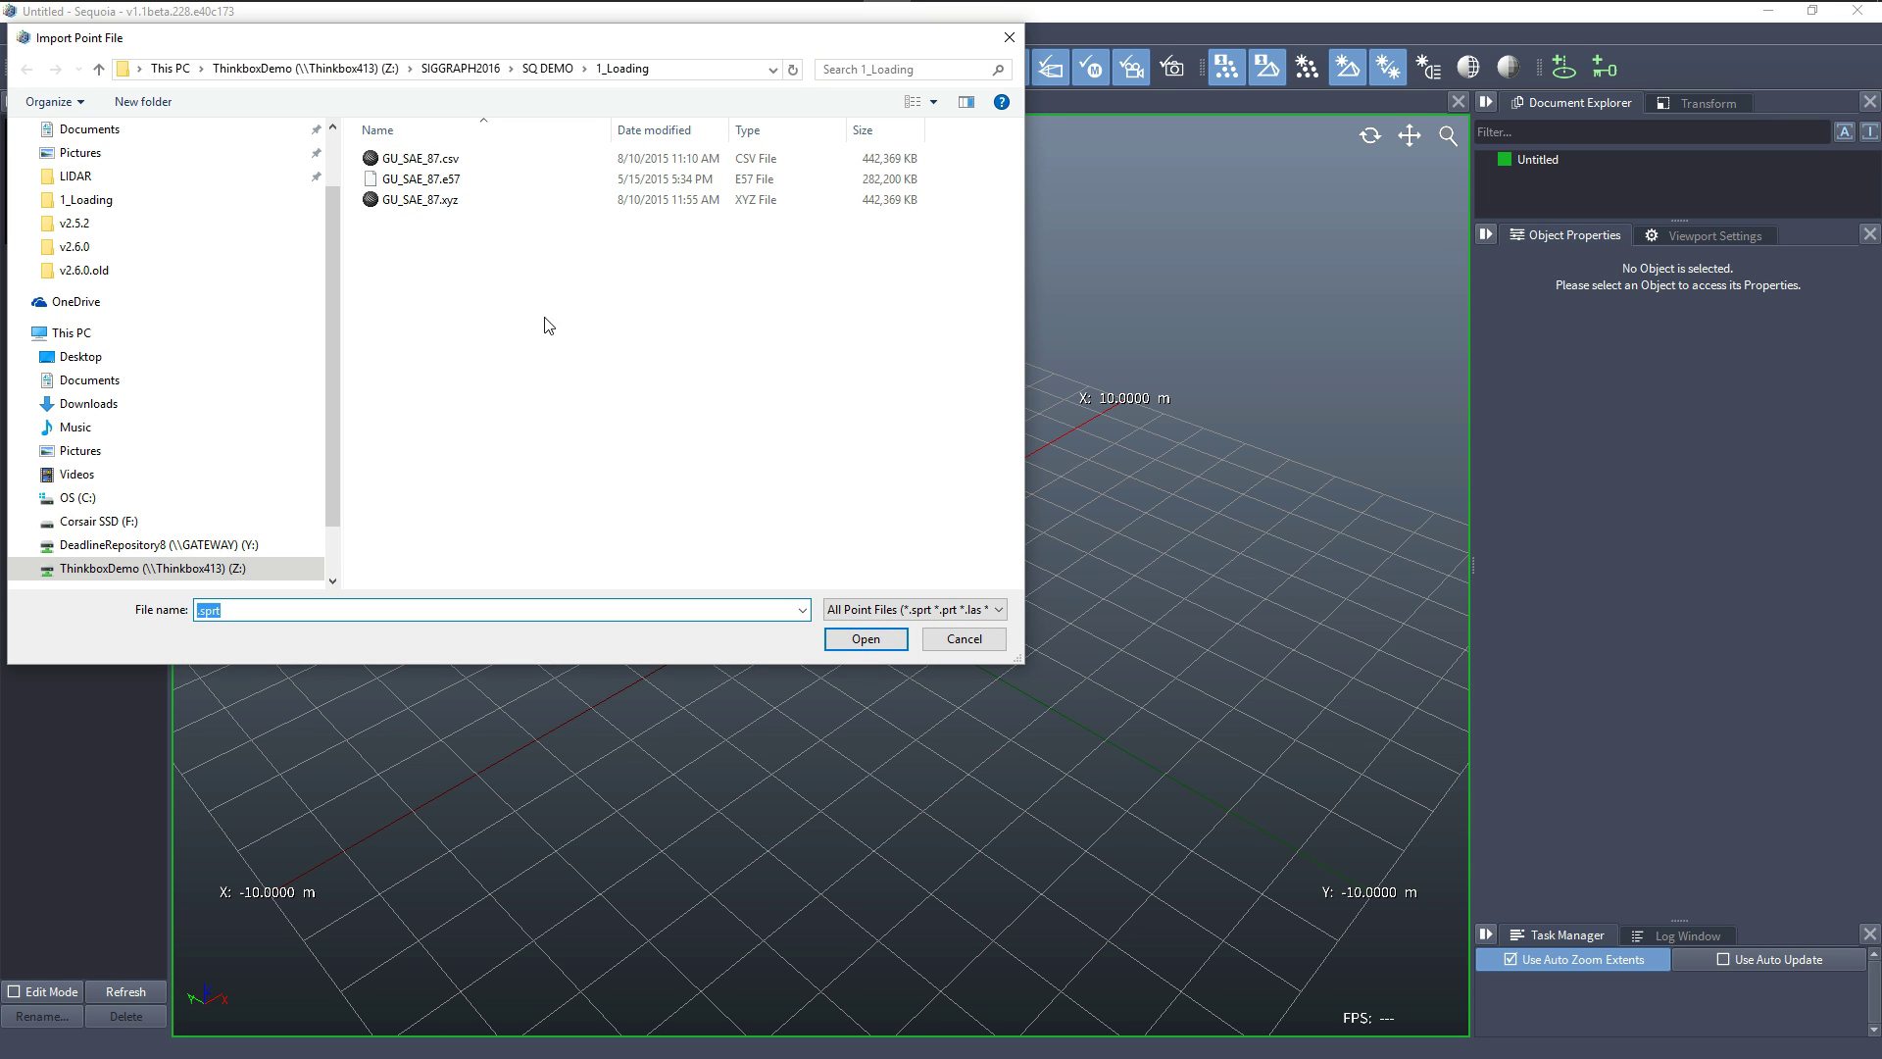
{"action": "left_click", "coordinate": [894, 615]}
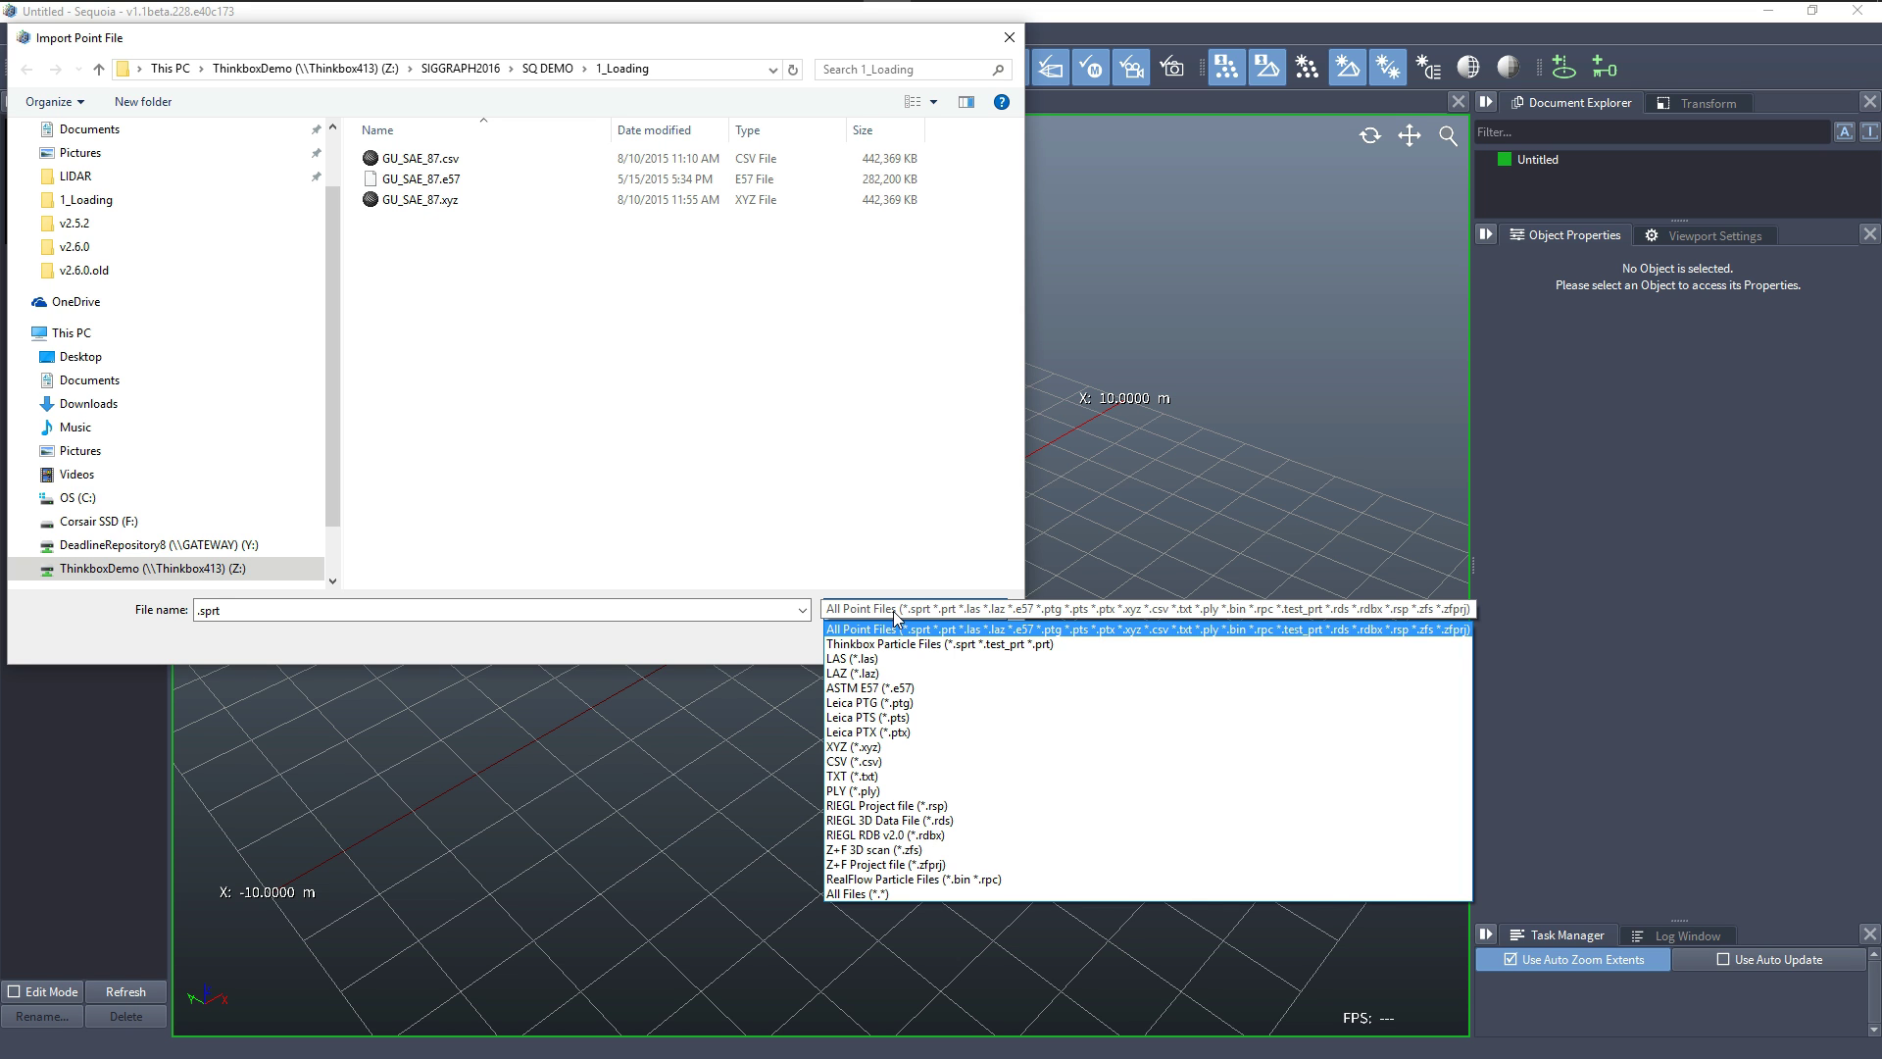
{"action": "left_click", "coordinate": [893, 615]}
{"action": "left_click", "coordinate": [458, 185]}
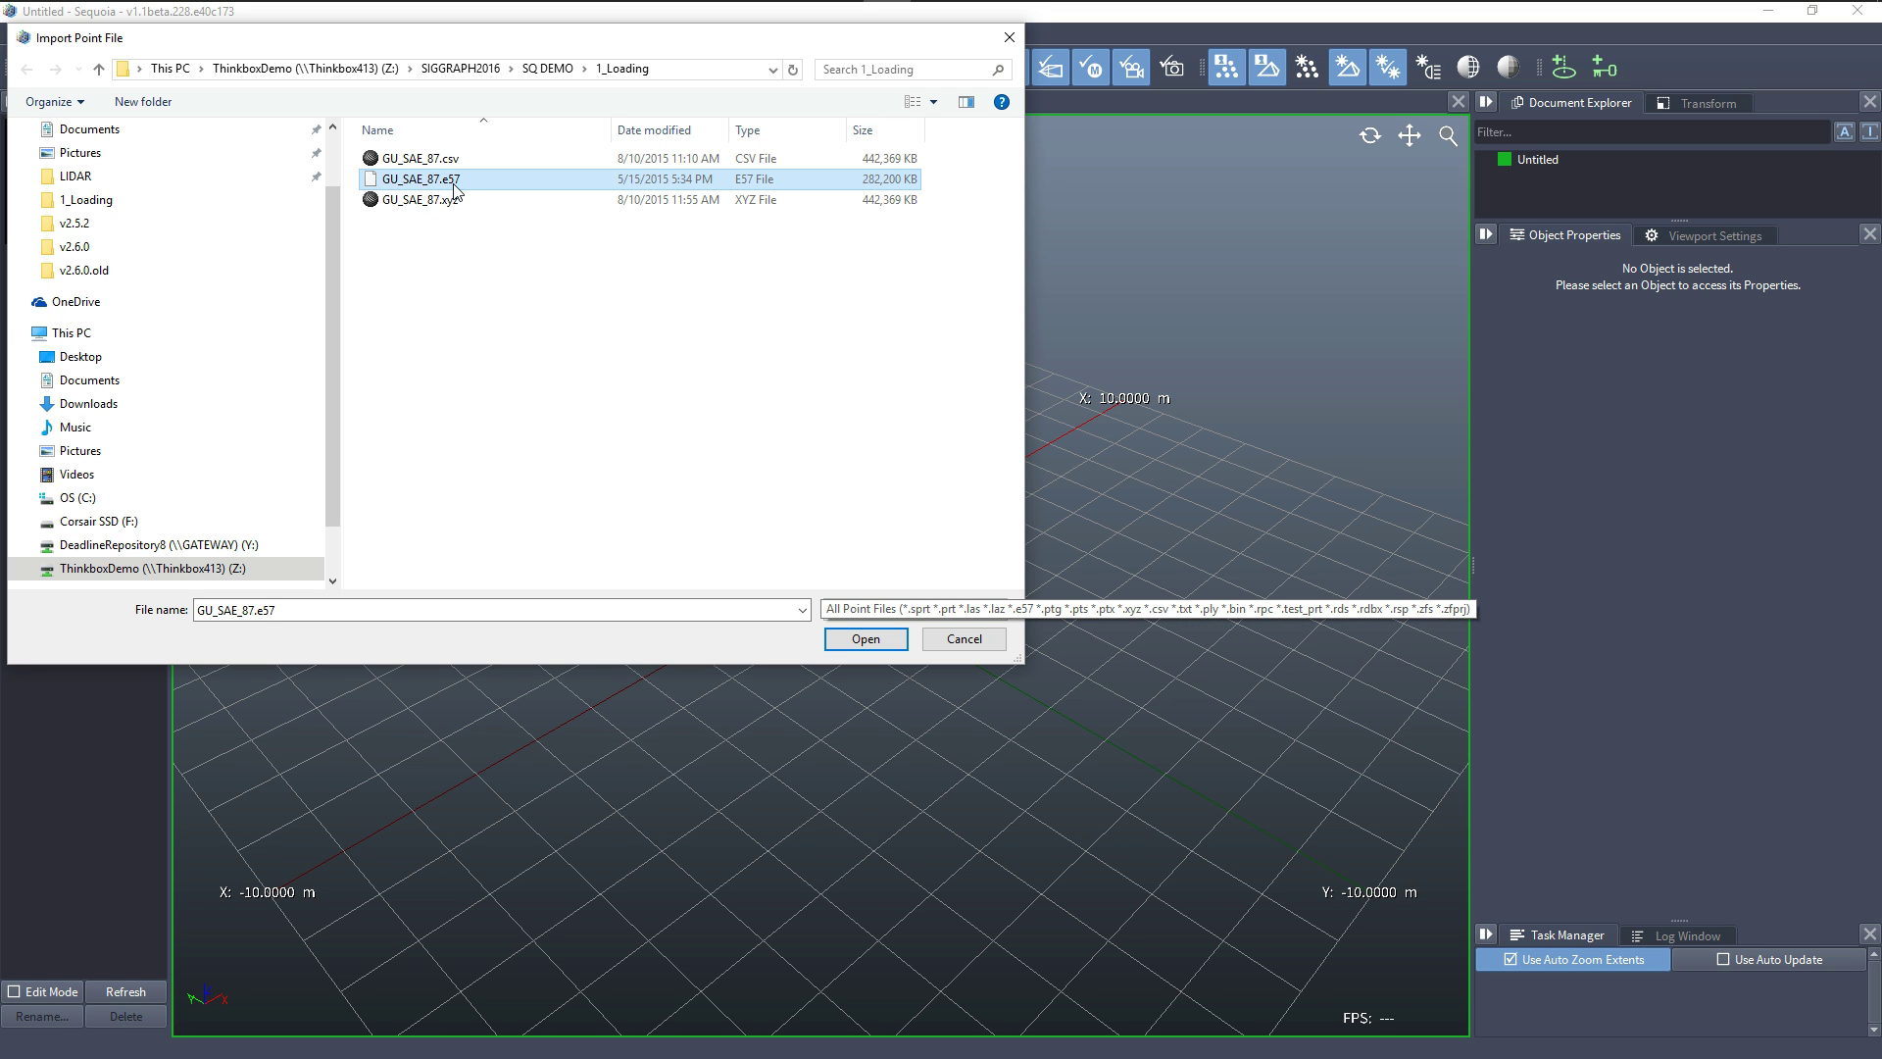
{"action": "double_click", "coordinate": [458, 181]}
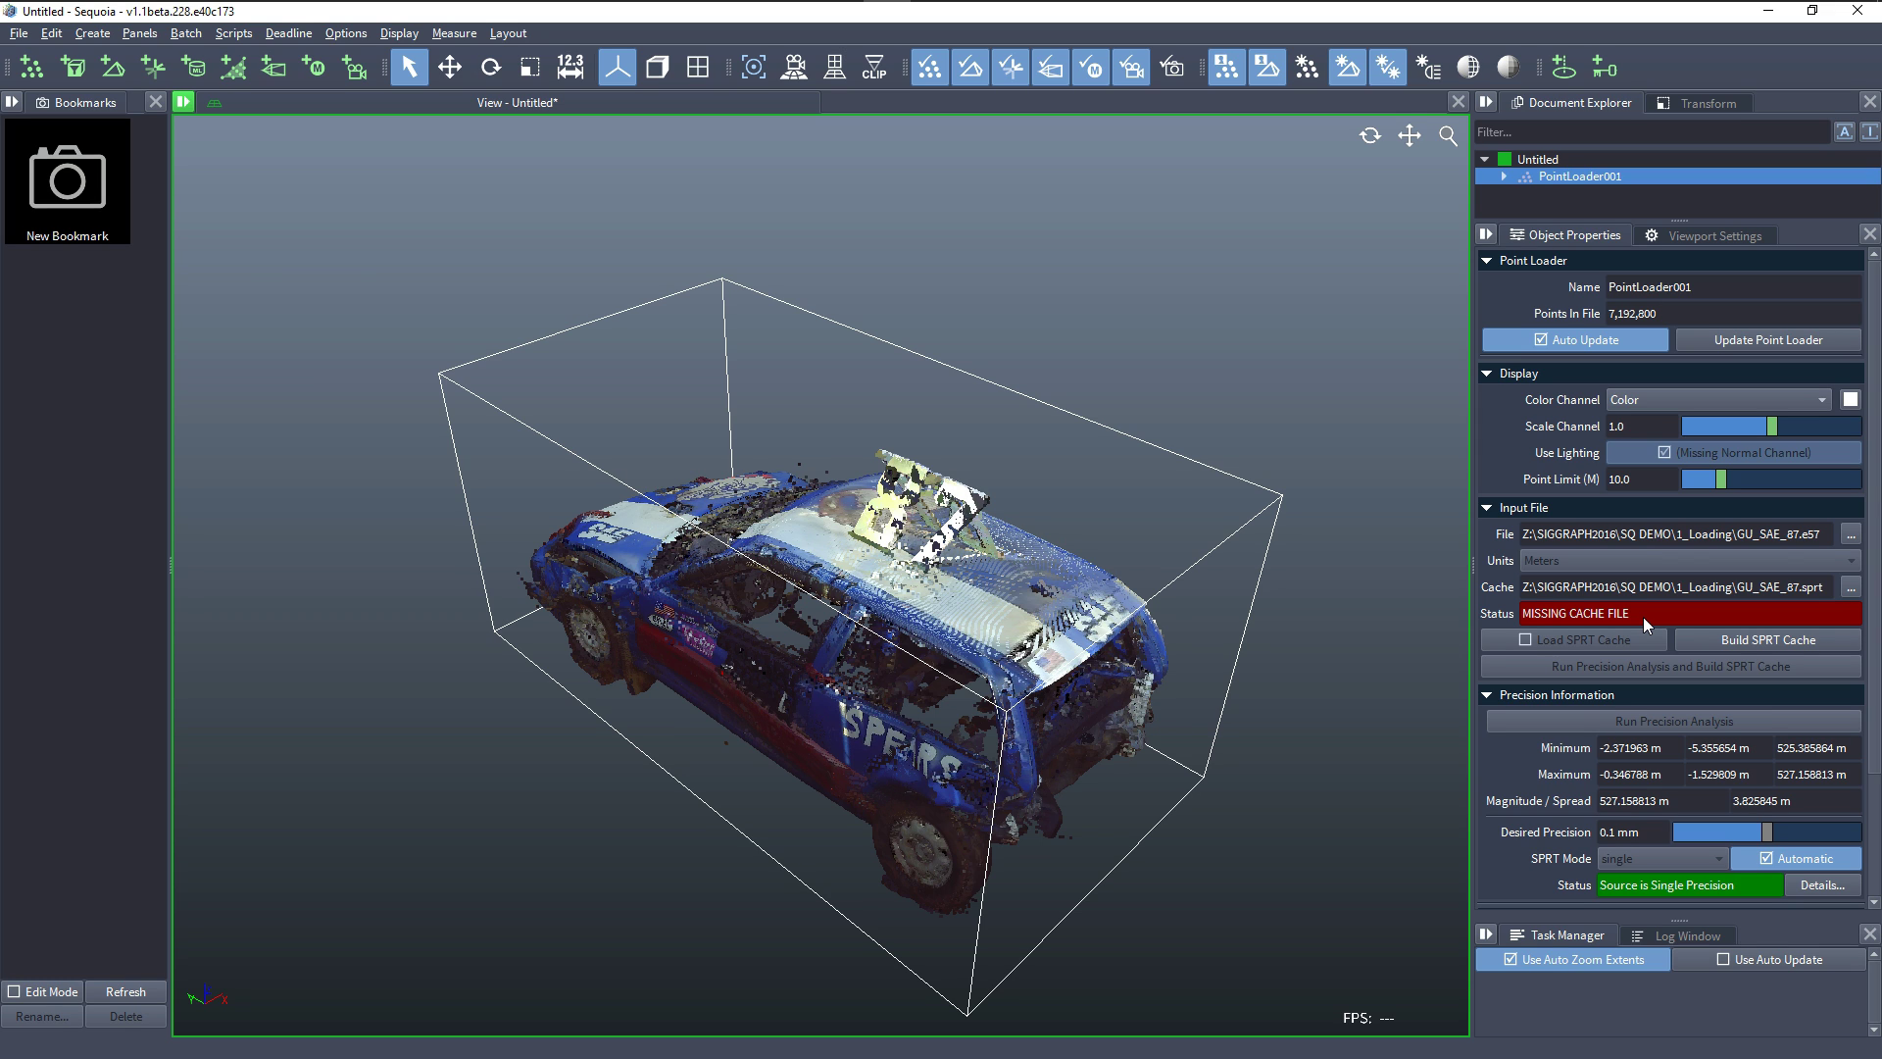
Build the SPRT cache for GU_SAE_87 so all 7,192,800 points are cached.
{"action": "left_click", "coordinate": [1731, 643]}
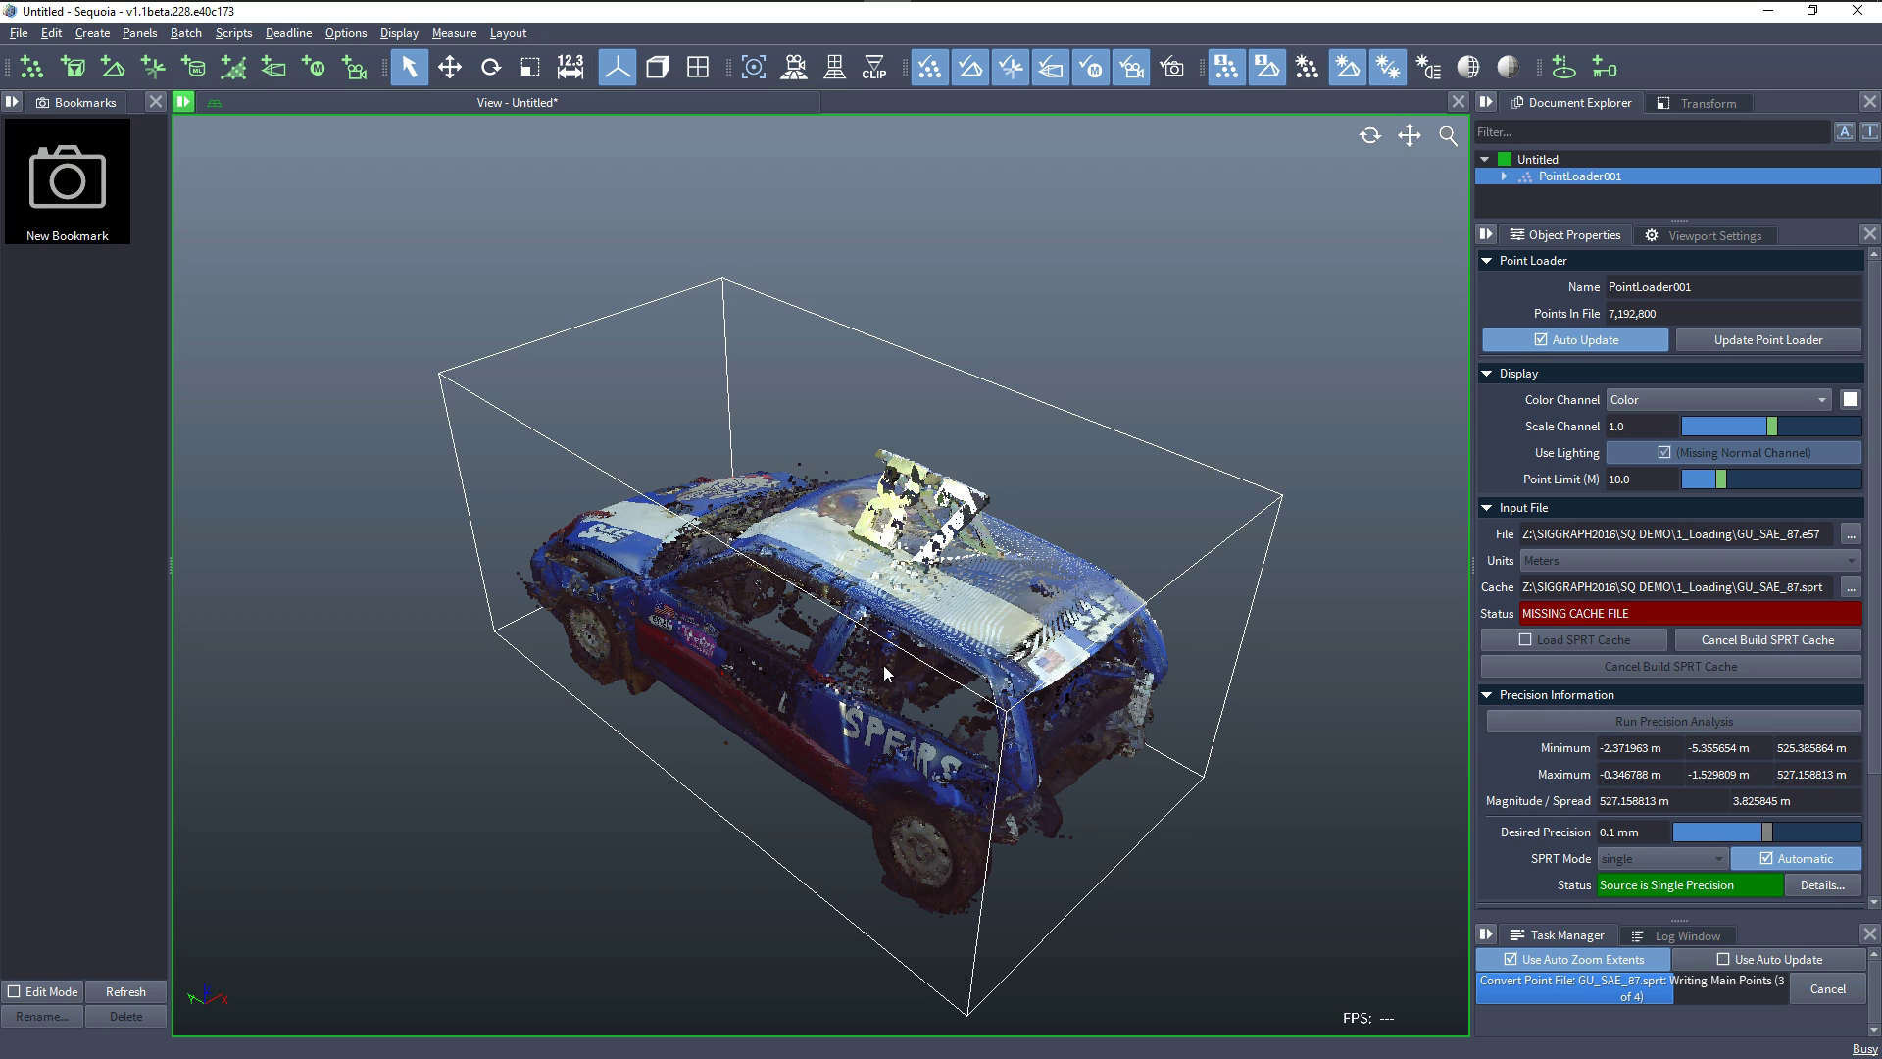
{"action": "left_click_drag", "start_coordinate": [745, 693], "coordinate": [894, 748]}
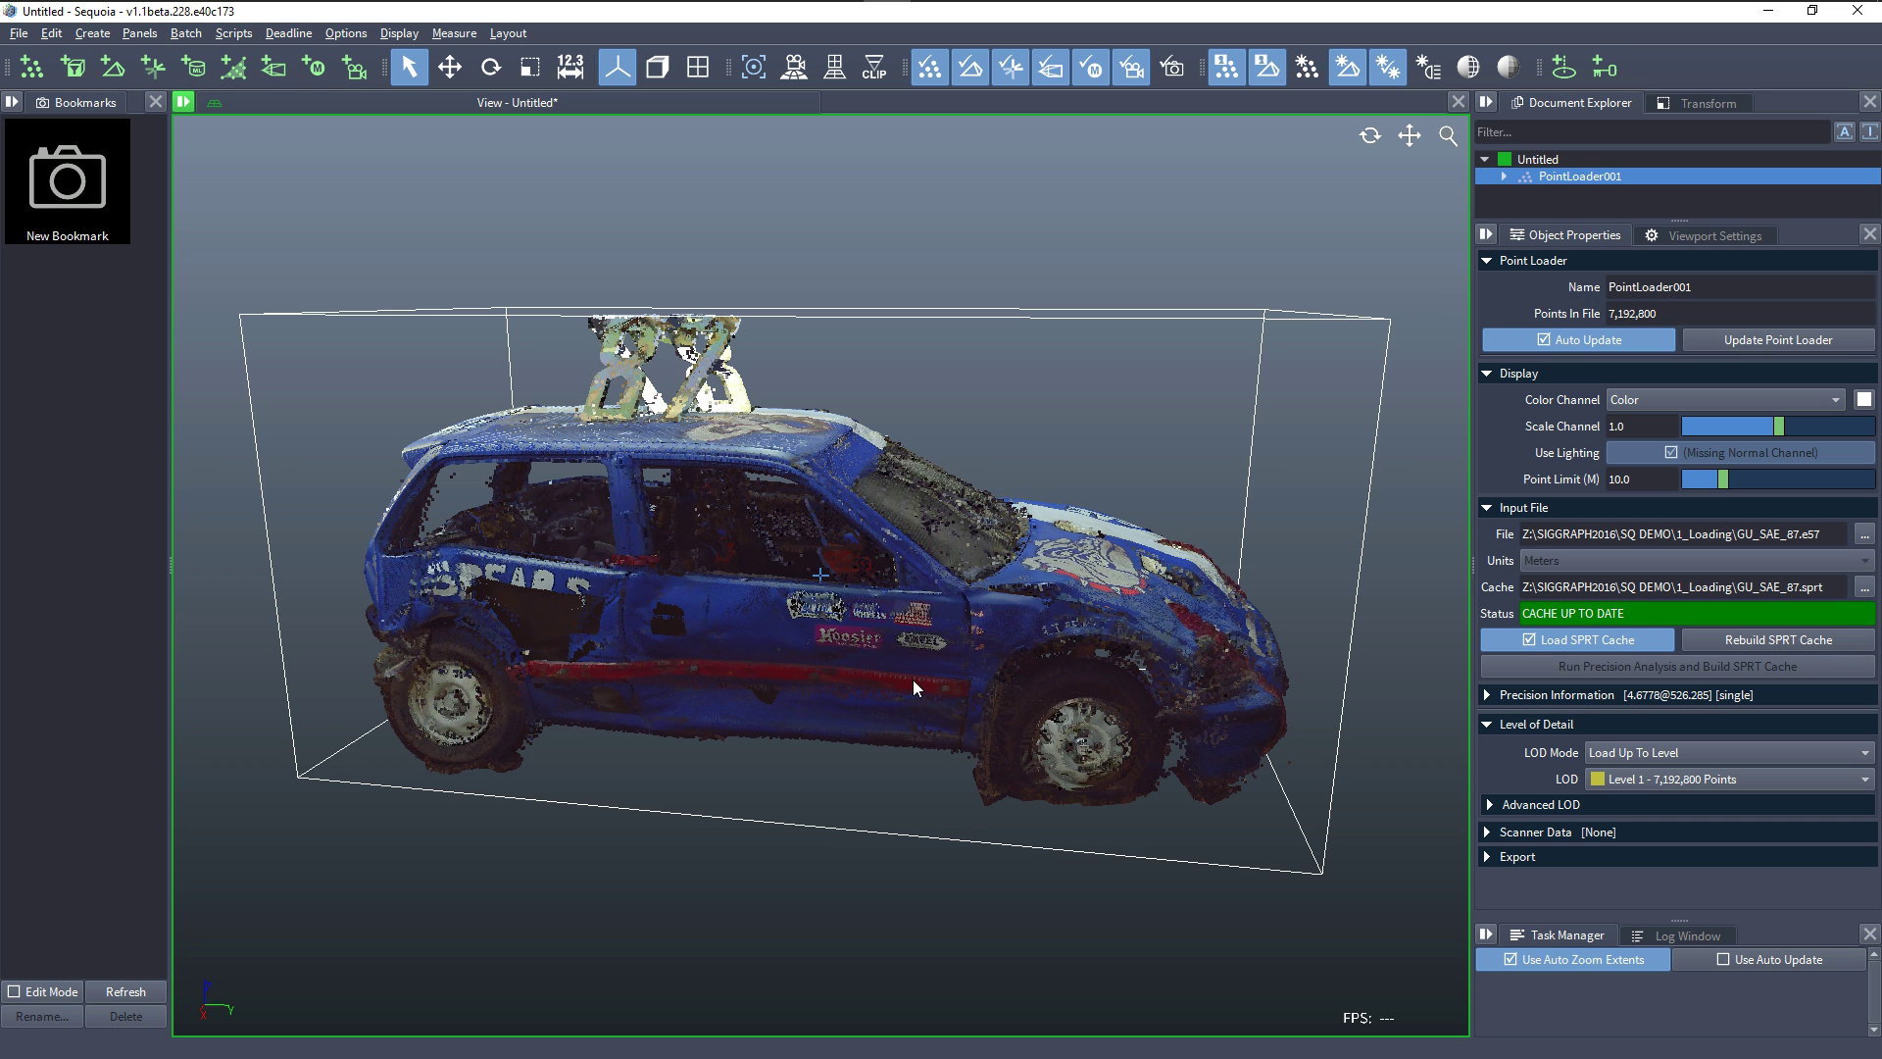
{"action": "left_click_drag", "start_coordinate": [854, 673], "coordinate": [1418, 910]}
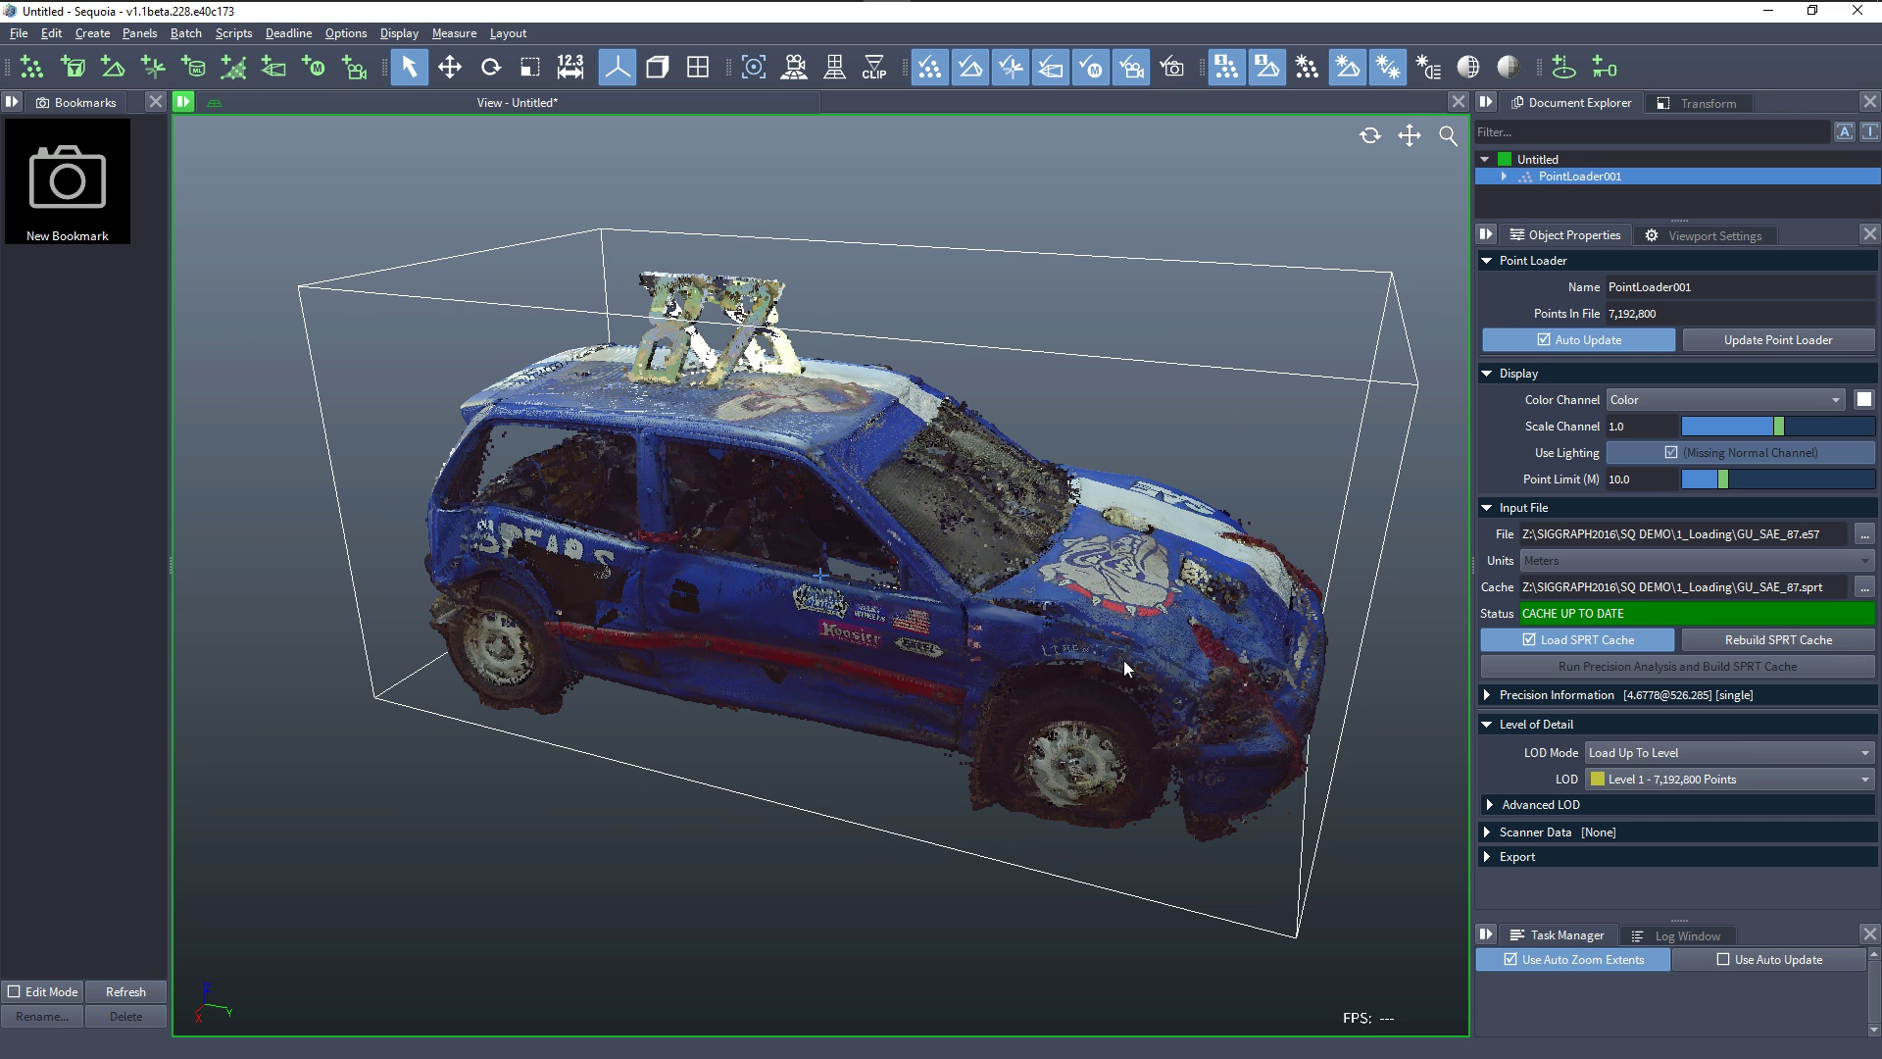
{"action": "left_click_drag", "start_coordinate": [1070, 615], "coordinate": [1043, 619]}
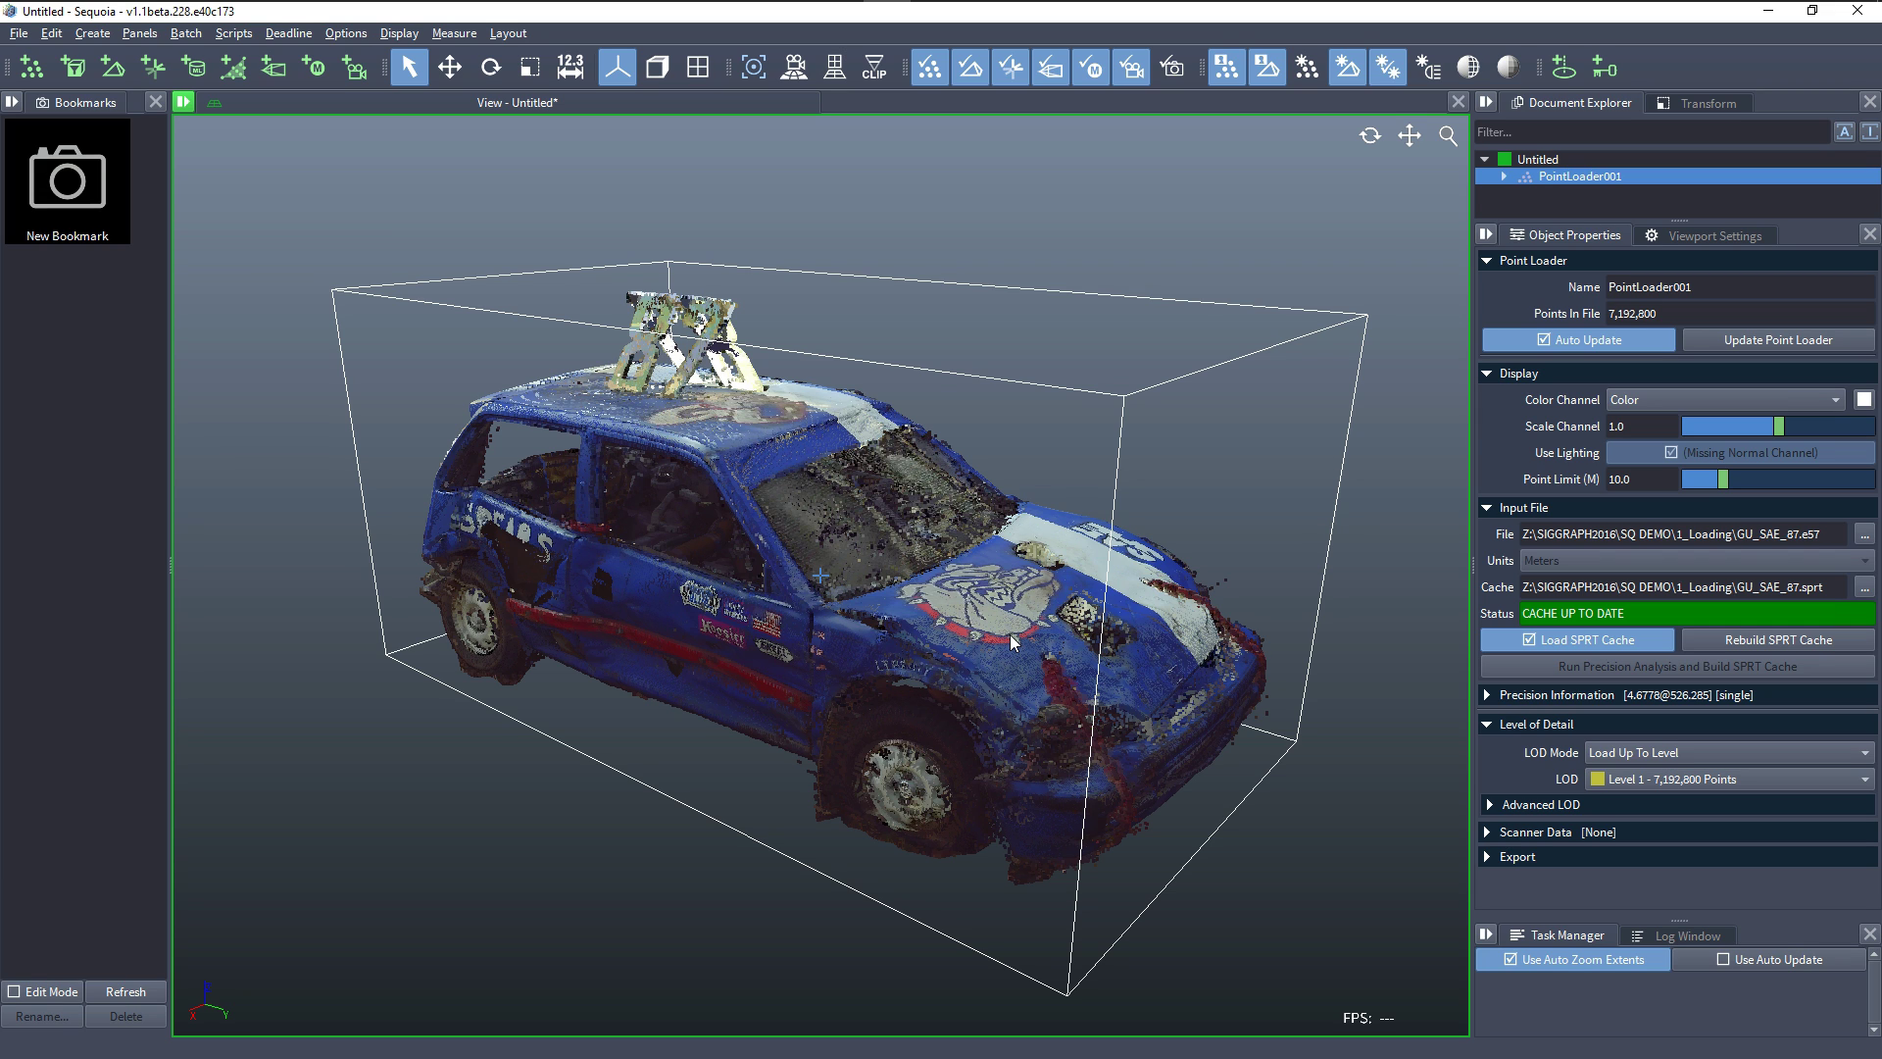
Create Mesher001 with PointLoader001 as its point source and start the mesh calculation.
{"action": "left_click", "coordinate": [111, 73]}
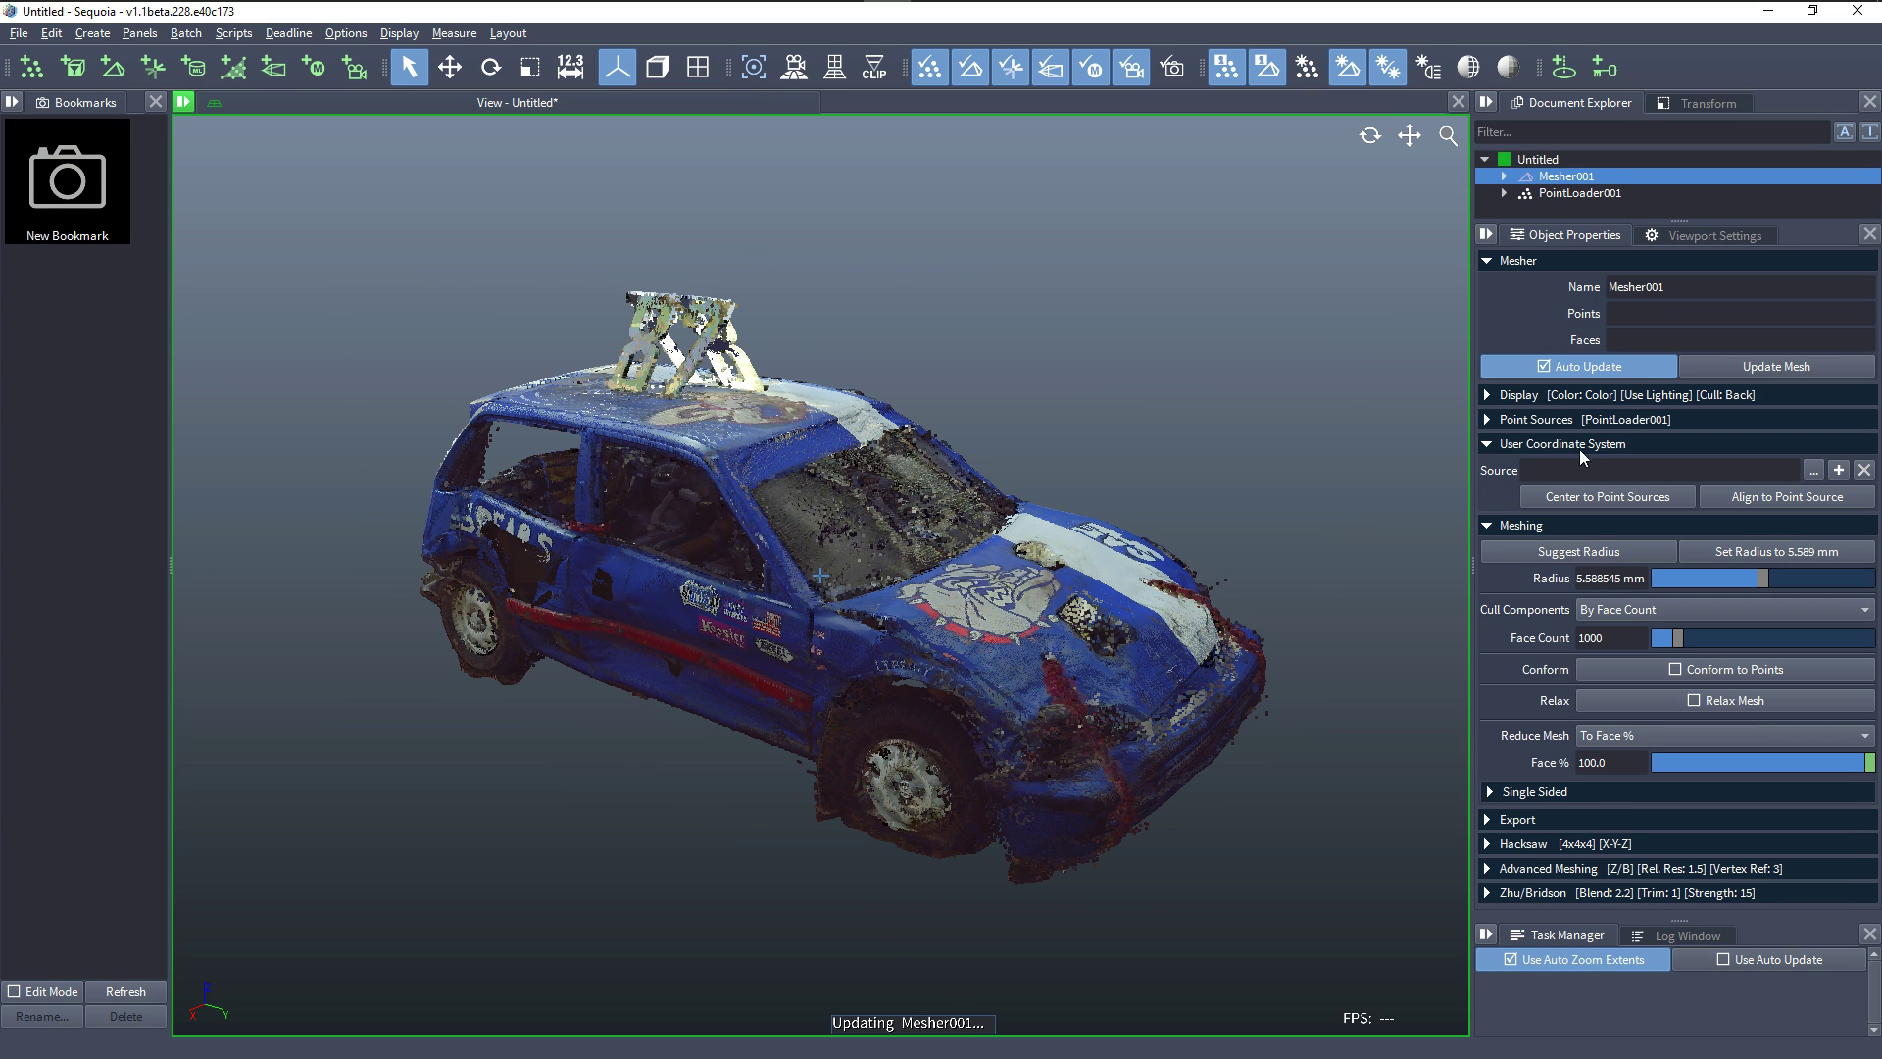
{"action": "left_click", "coordinate": [1613, 421]}
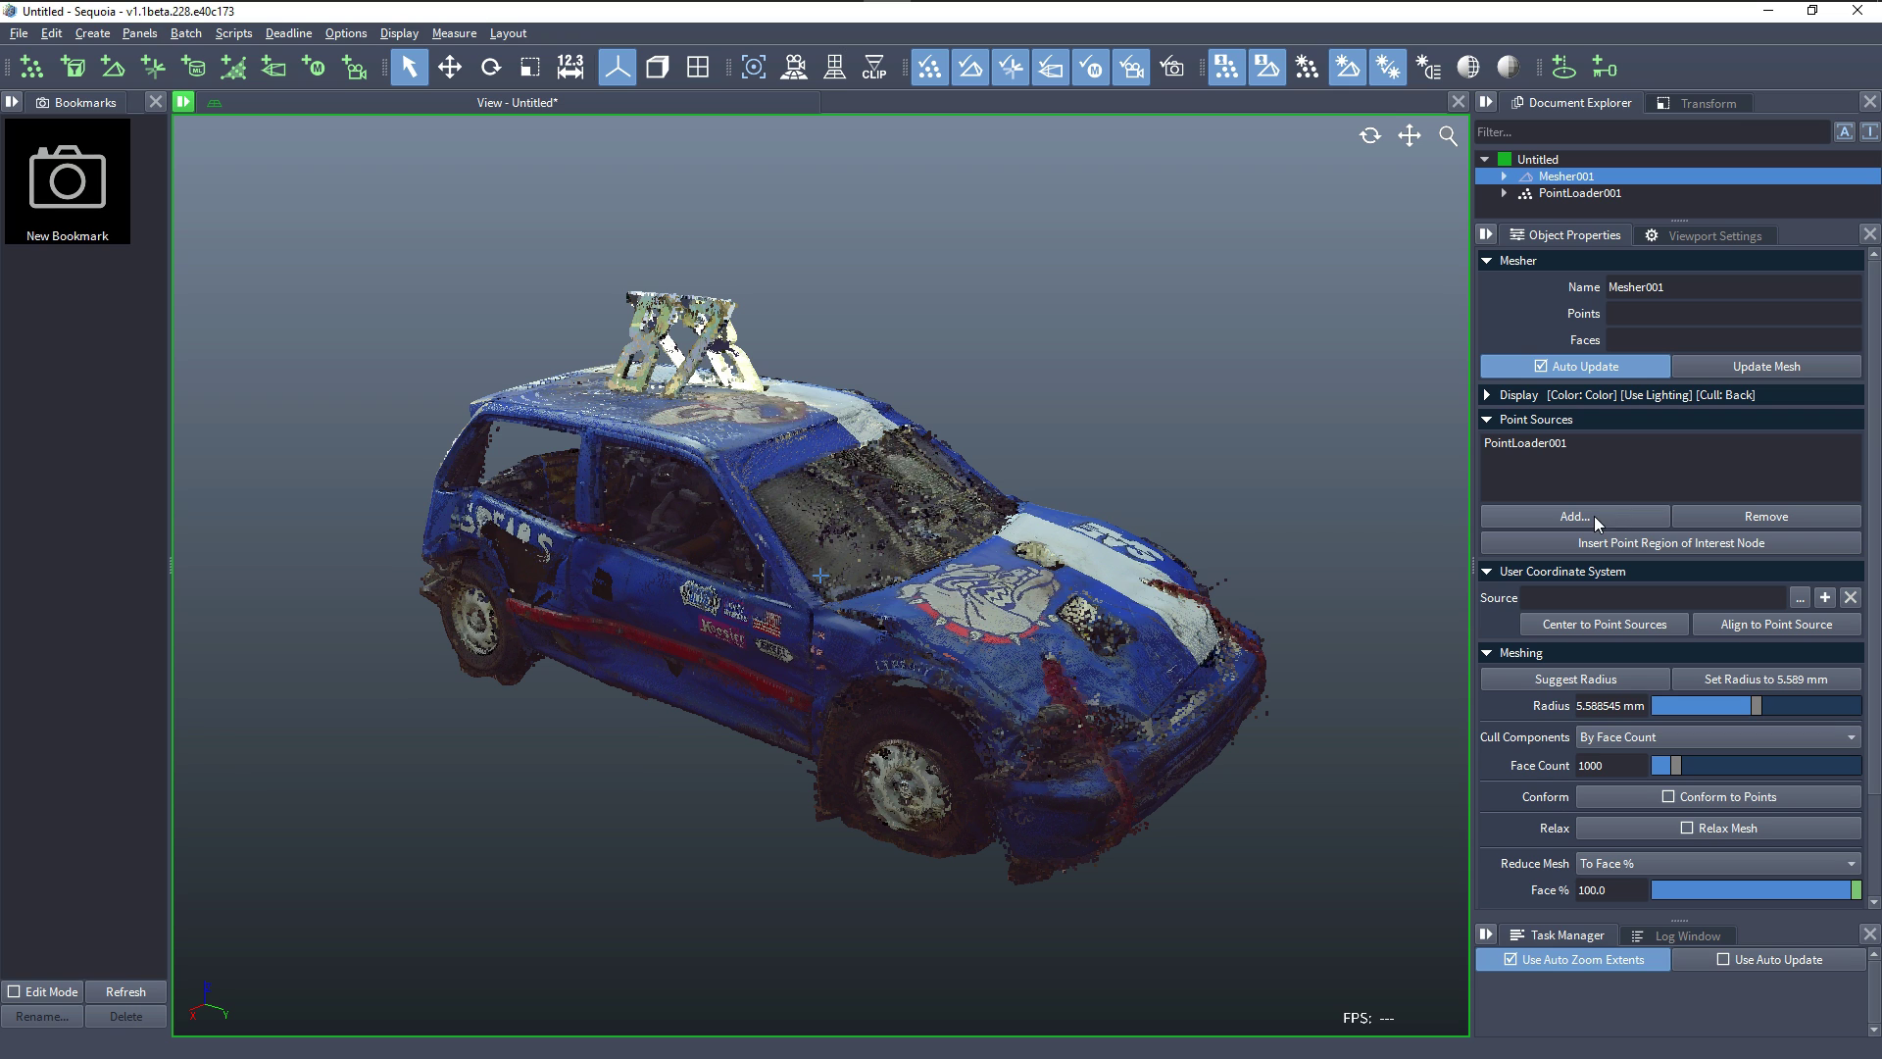
{"action": "left_click", "coordinate": [1616, 419]}
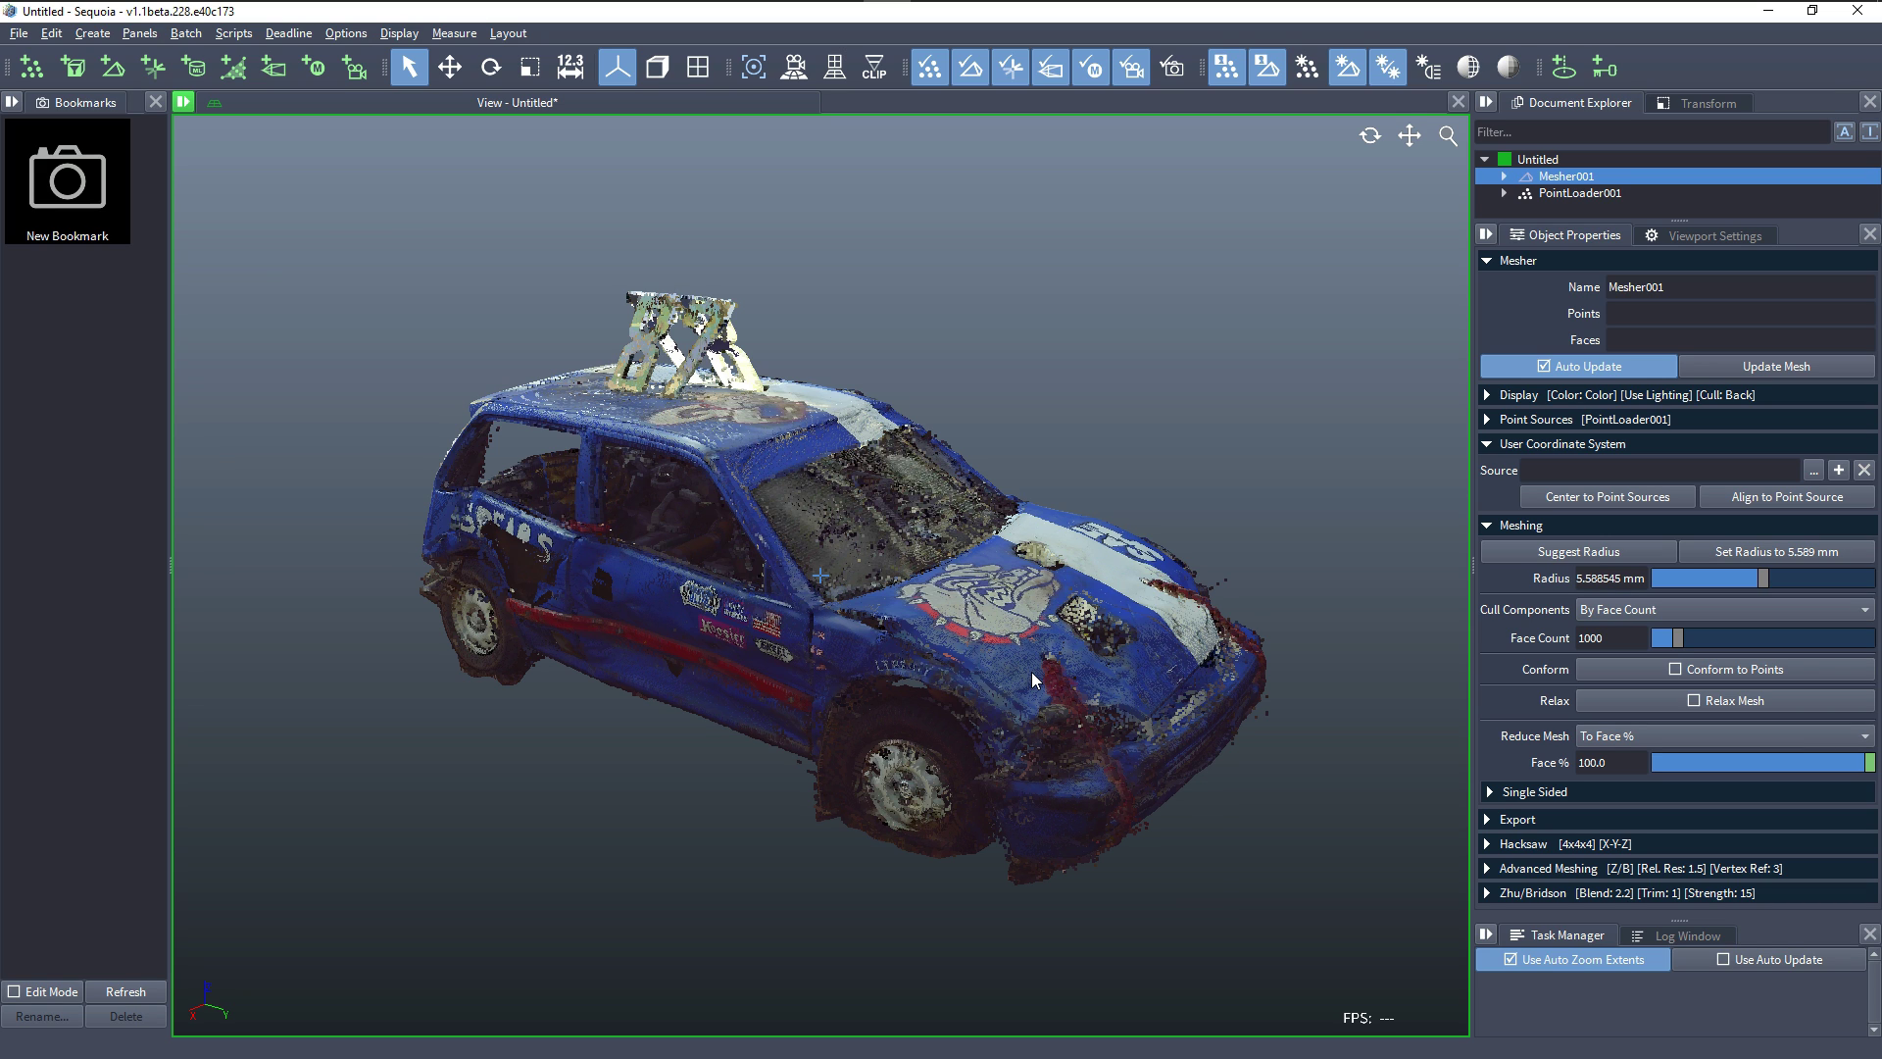
{"action": "left_click", "coordinate": [1734, 366]}
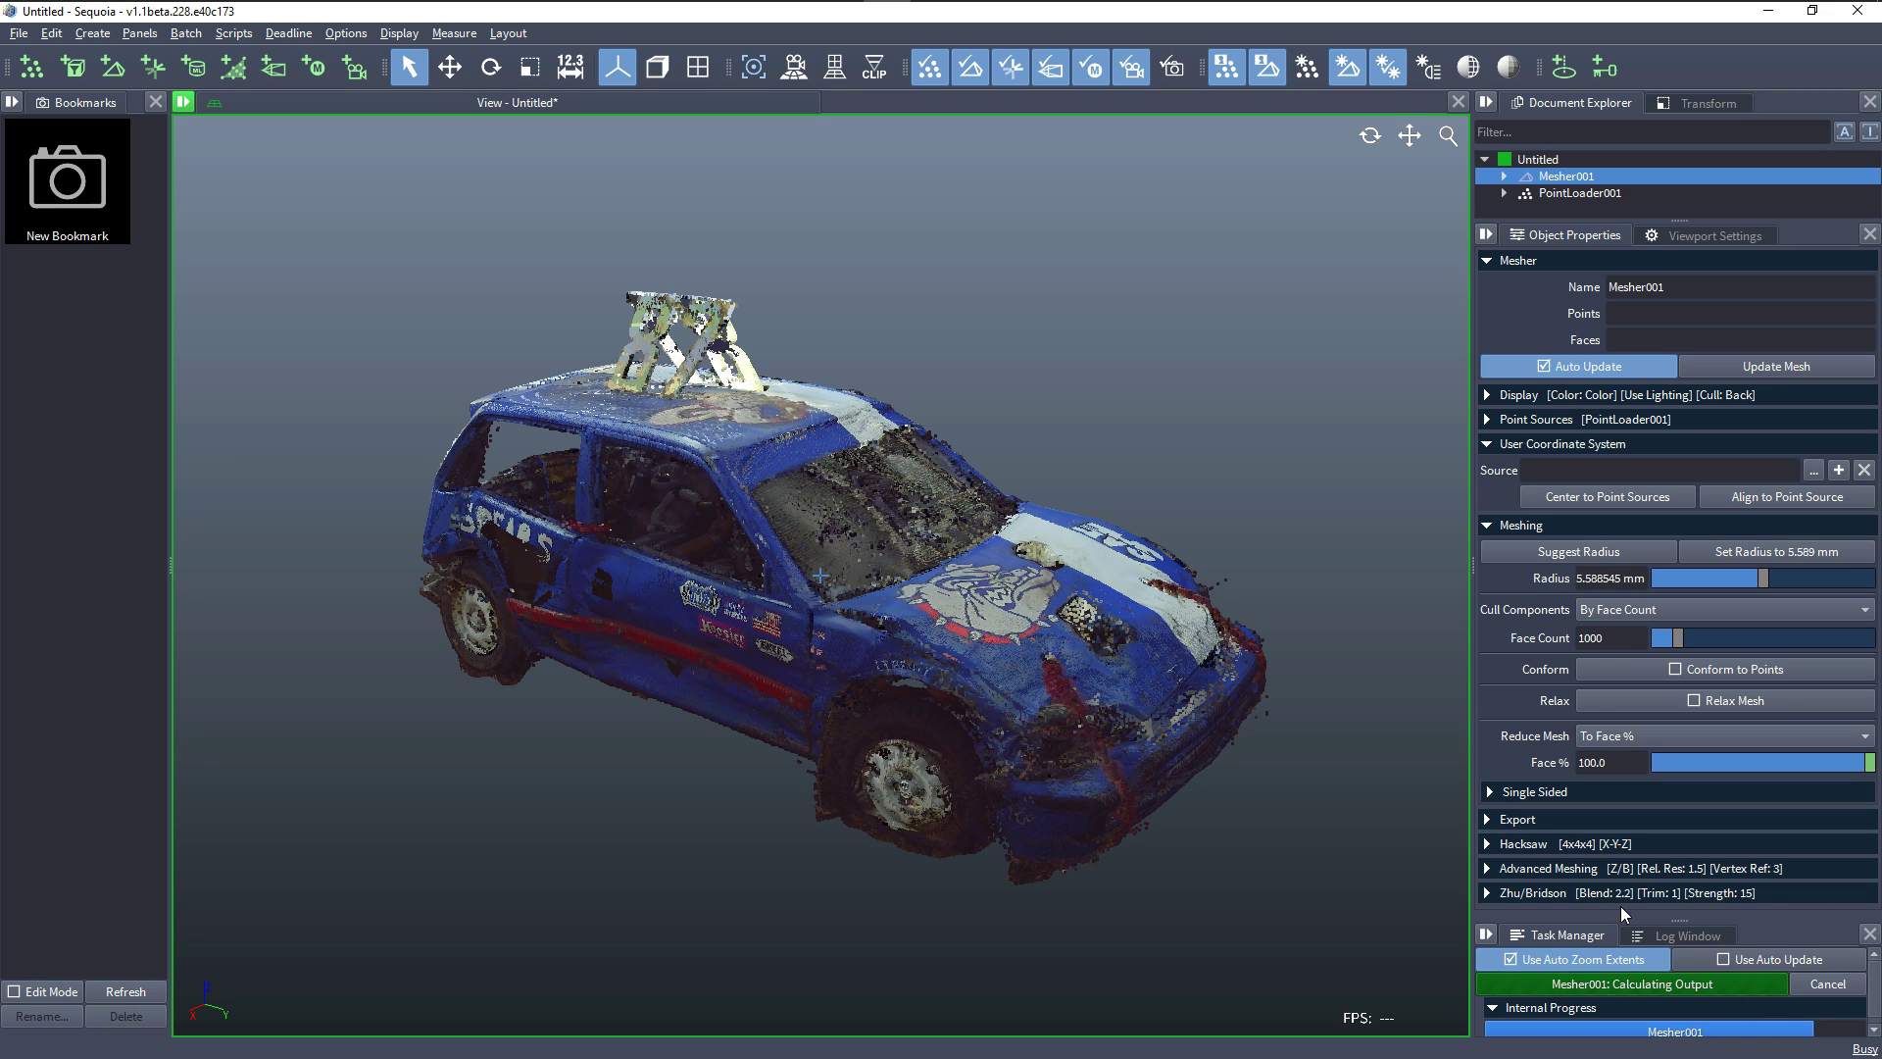
Enlarge the task progress panel and wait for the 10,690,560-face car mesh to finish.
{"action": "left_click_drag", "start_coordinate": [1679, 920], "coordinate": [1679, 859]}
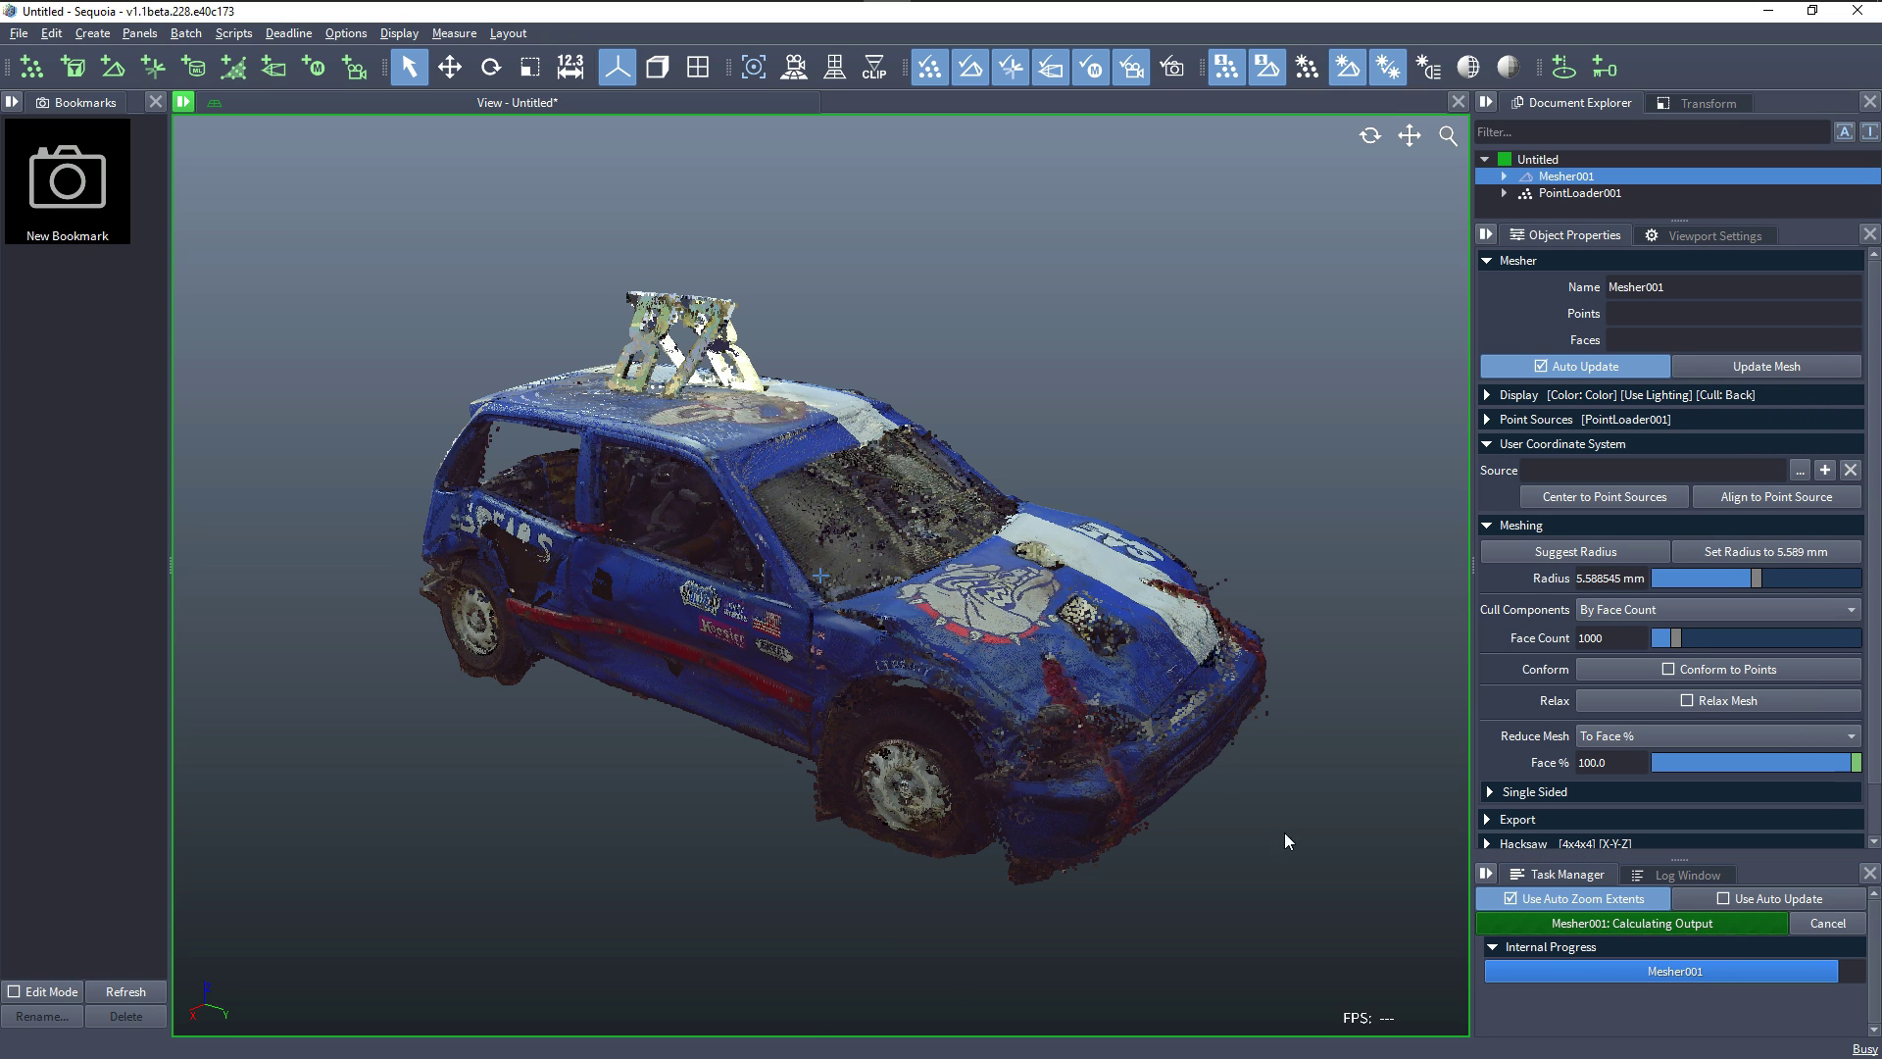
{"action": "middle_click_drag", "start_coordinate": [820, 575], "coordinate": [830, 730]}
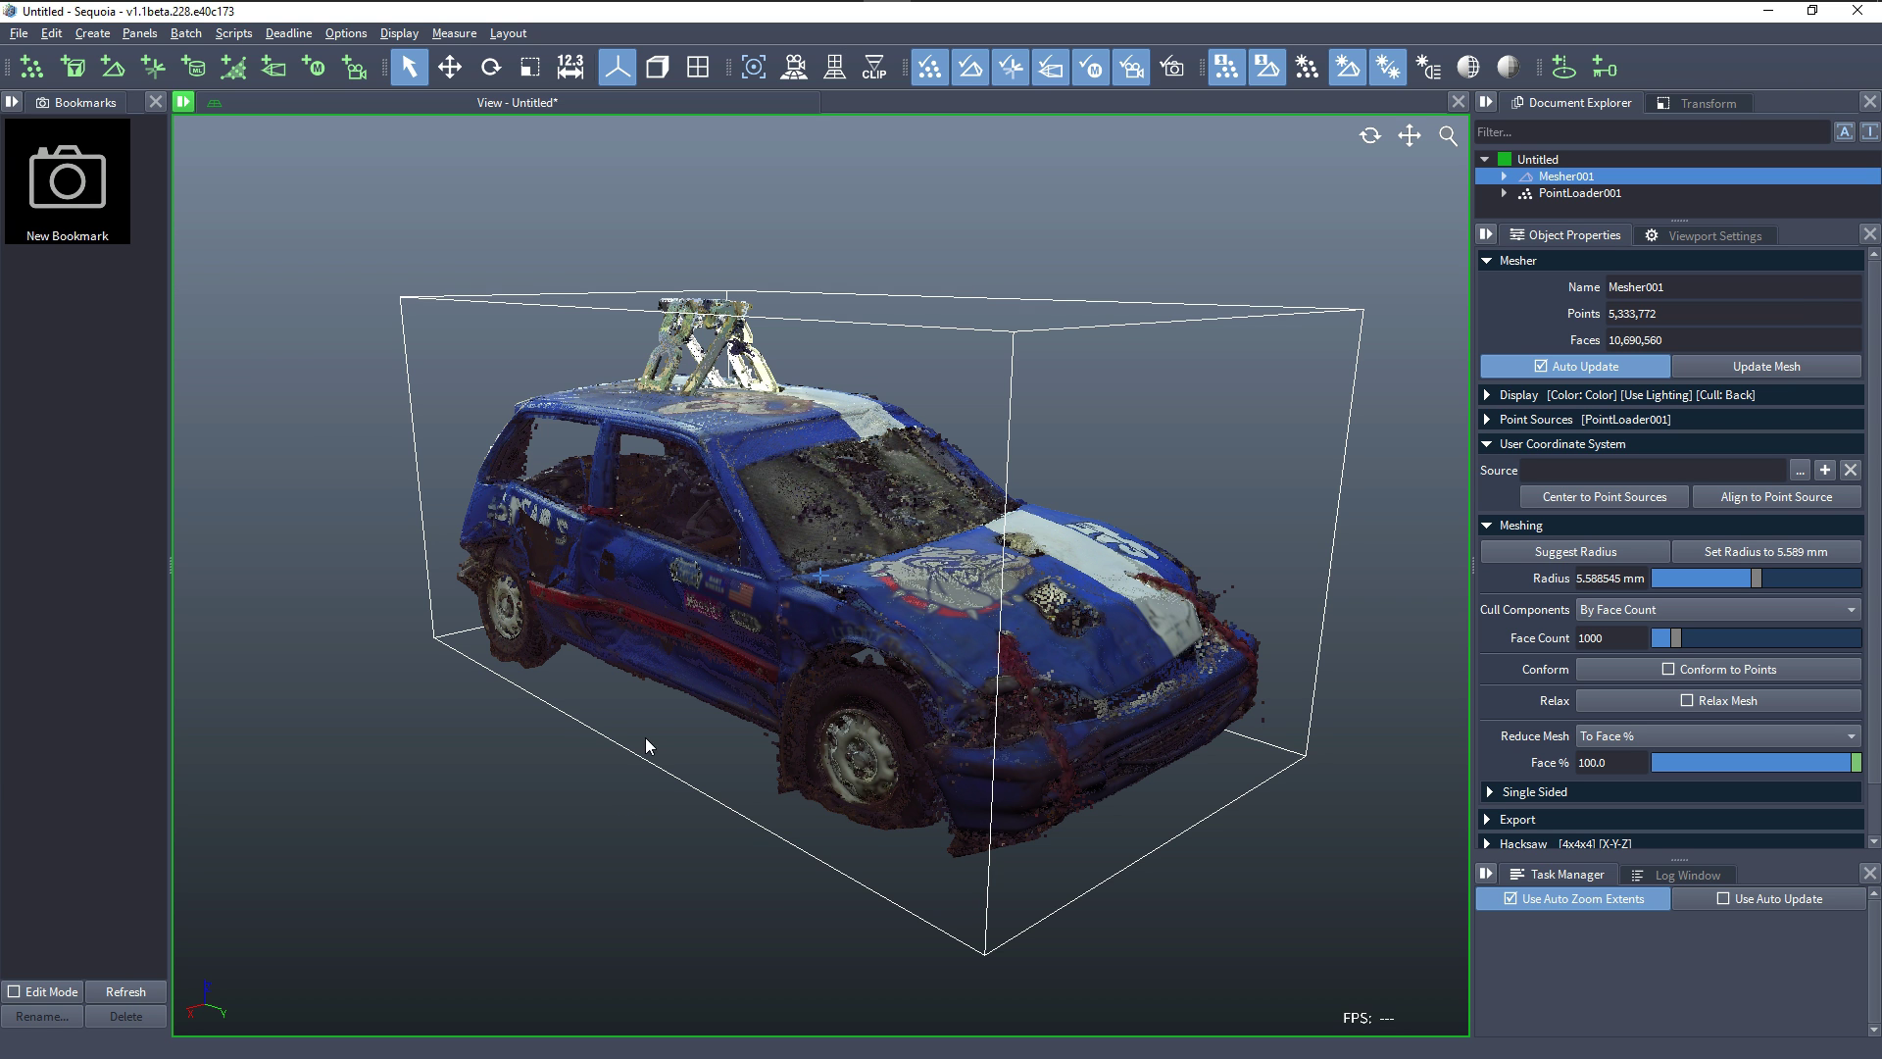
Hide the point cloud so only the coloured car mesh is visible.
{"action": "middle_click_drag", "start_coordinate": [773, 628], "coordinate": [761, 628]}
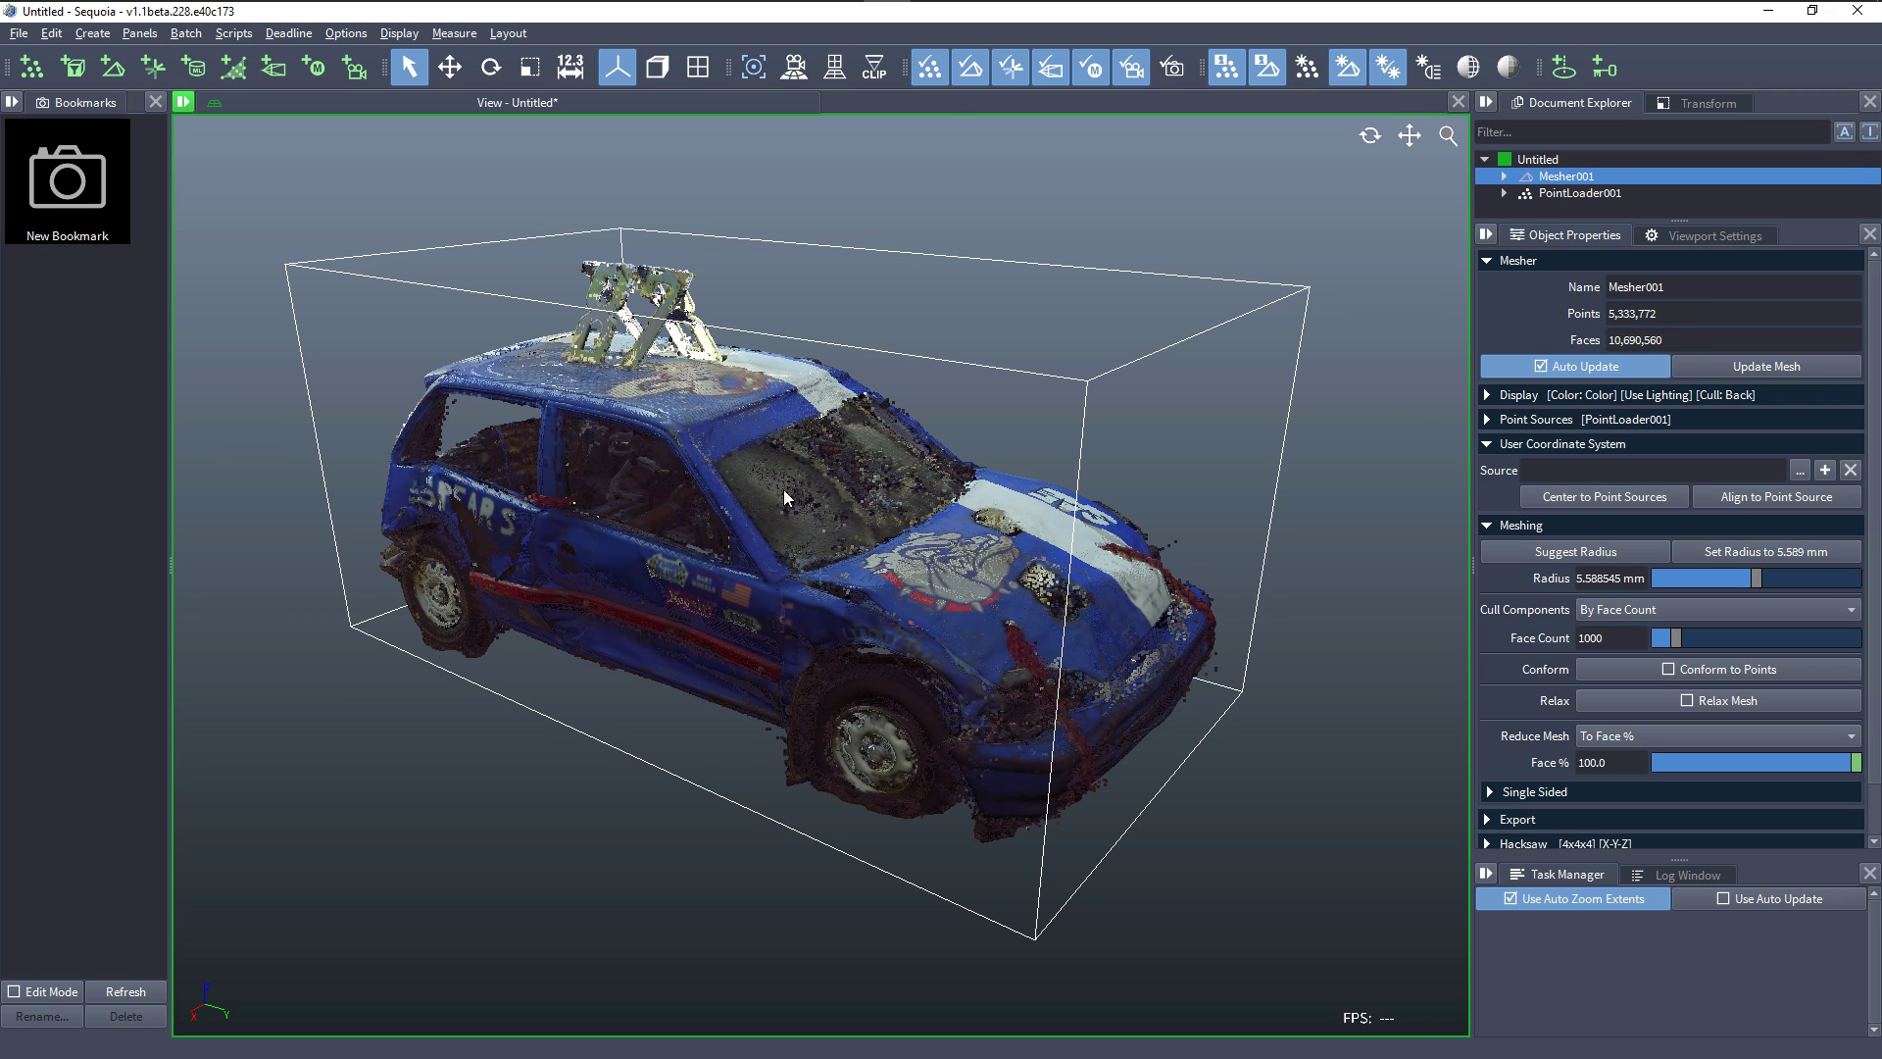
{"action": "left_click", "coordinate": [929, 76]}
{"action": "middle_click_drag", "start_coordinate": [812, 643], "coordinate": [946, 615]}
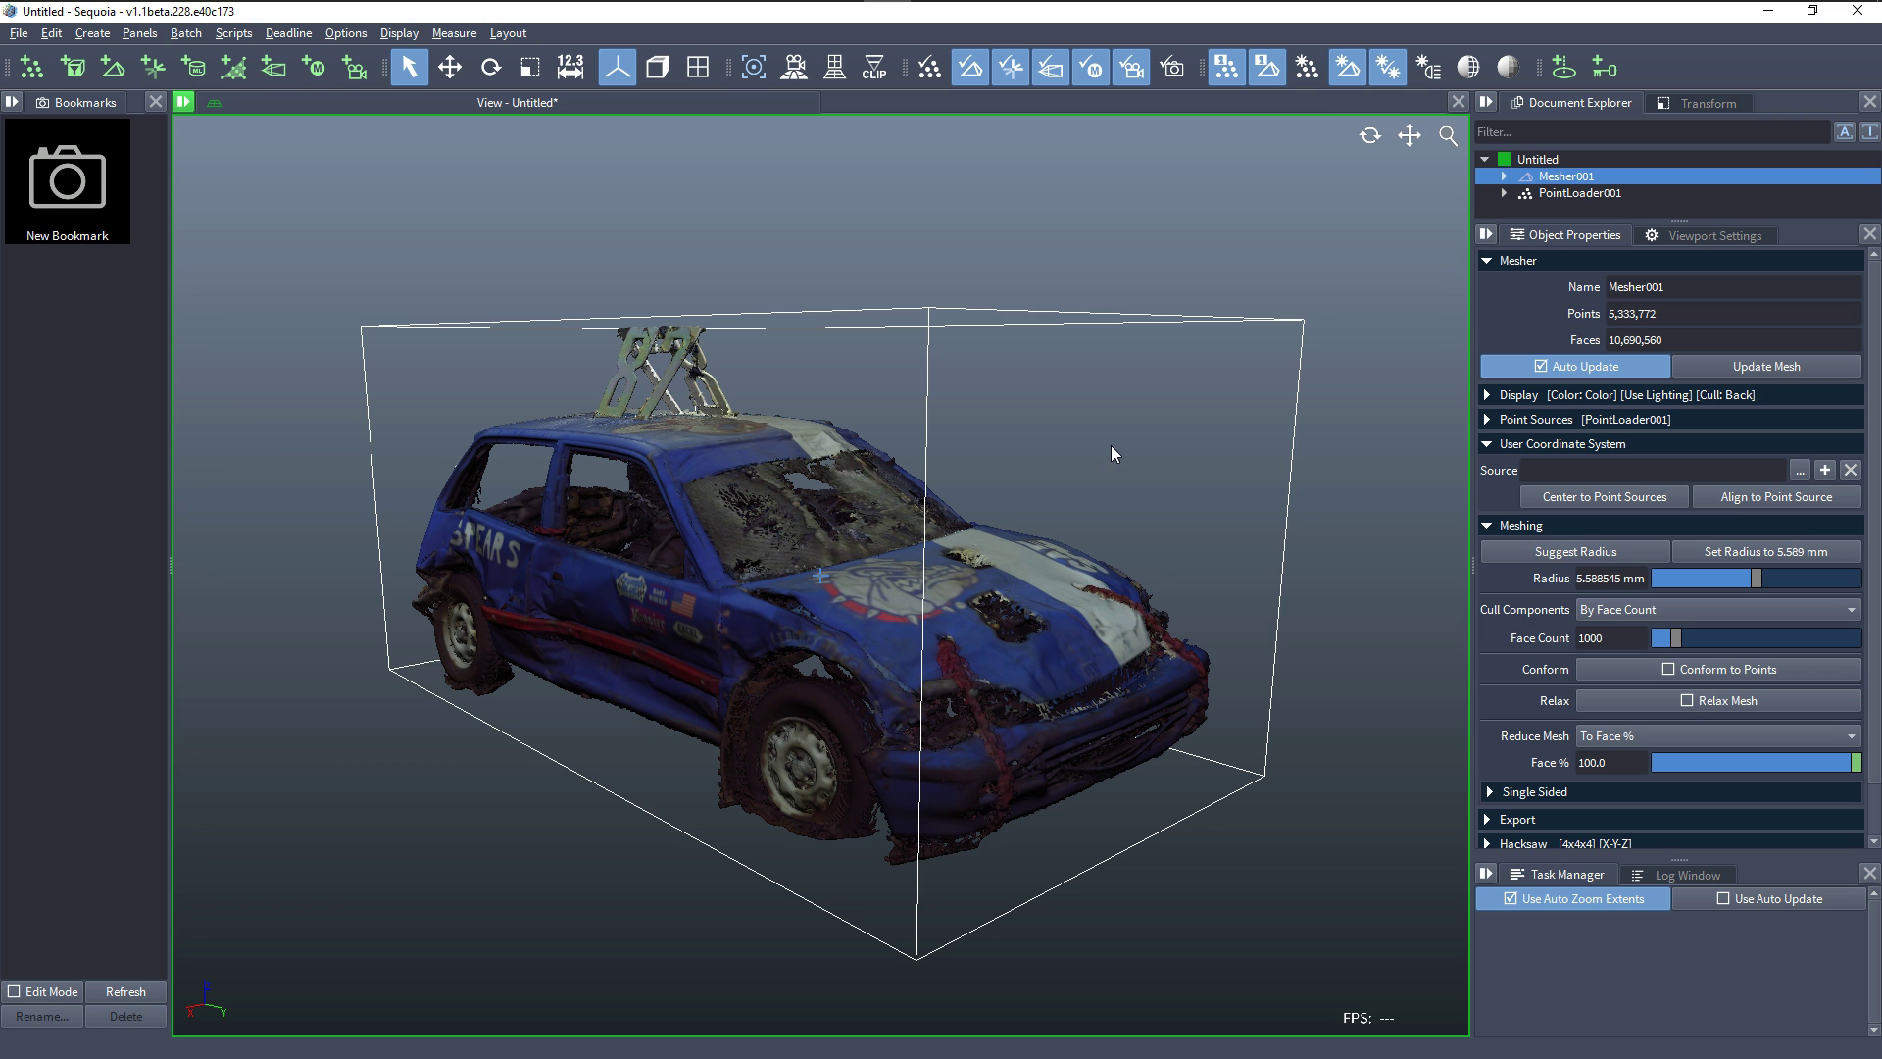
Turn off lighting for flatter, brighter mesh shading and view the car from the front.
{"action": "left_click", "coordinate": [1346, 73]}
{"action": "left_click_drag", "start_coordinate": [879, 608], "coordinate": [786, 596]}
{"action": "scroll", "coordinate": [707, 614], "scroll_direction": "up", "scroll_amount": 3}
{"action": "scroll", "coordinate": [706, 614], "scroll_direction": "down", "scroll_amount": 5}
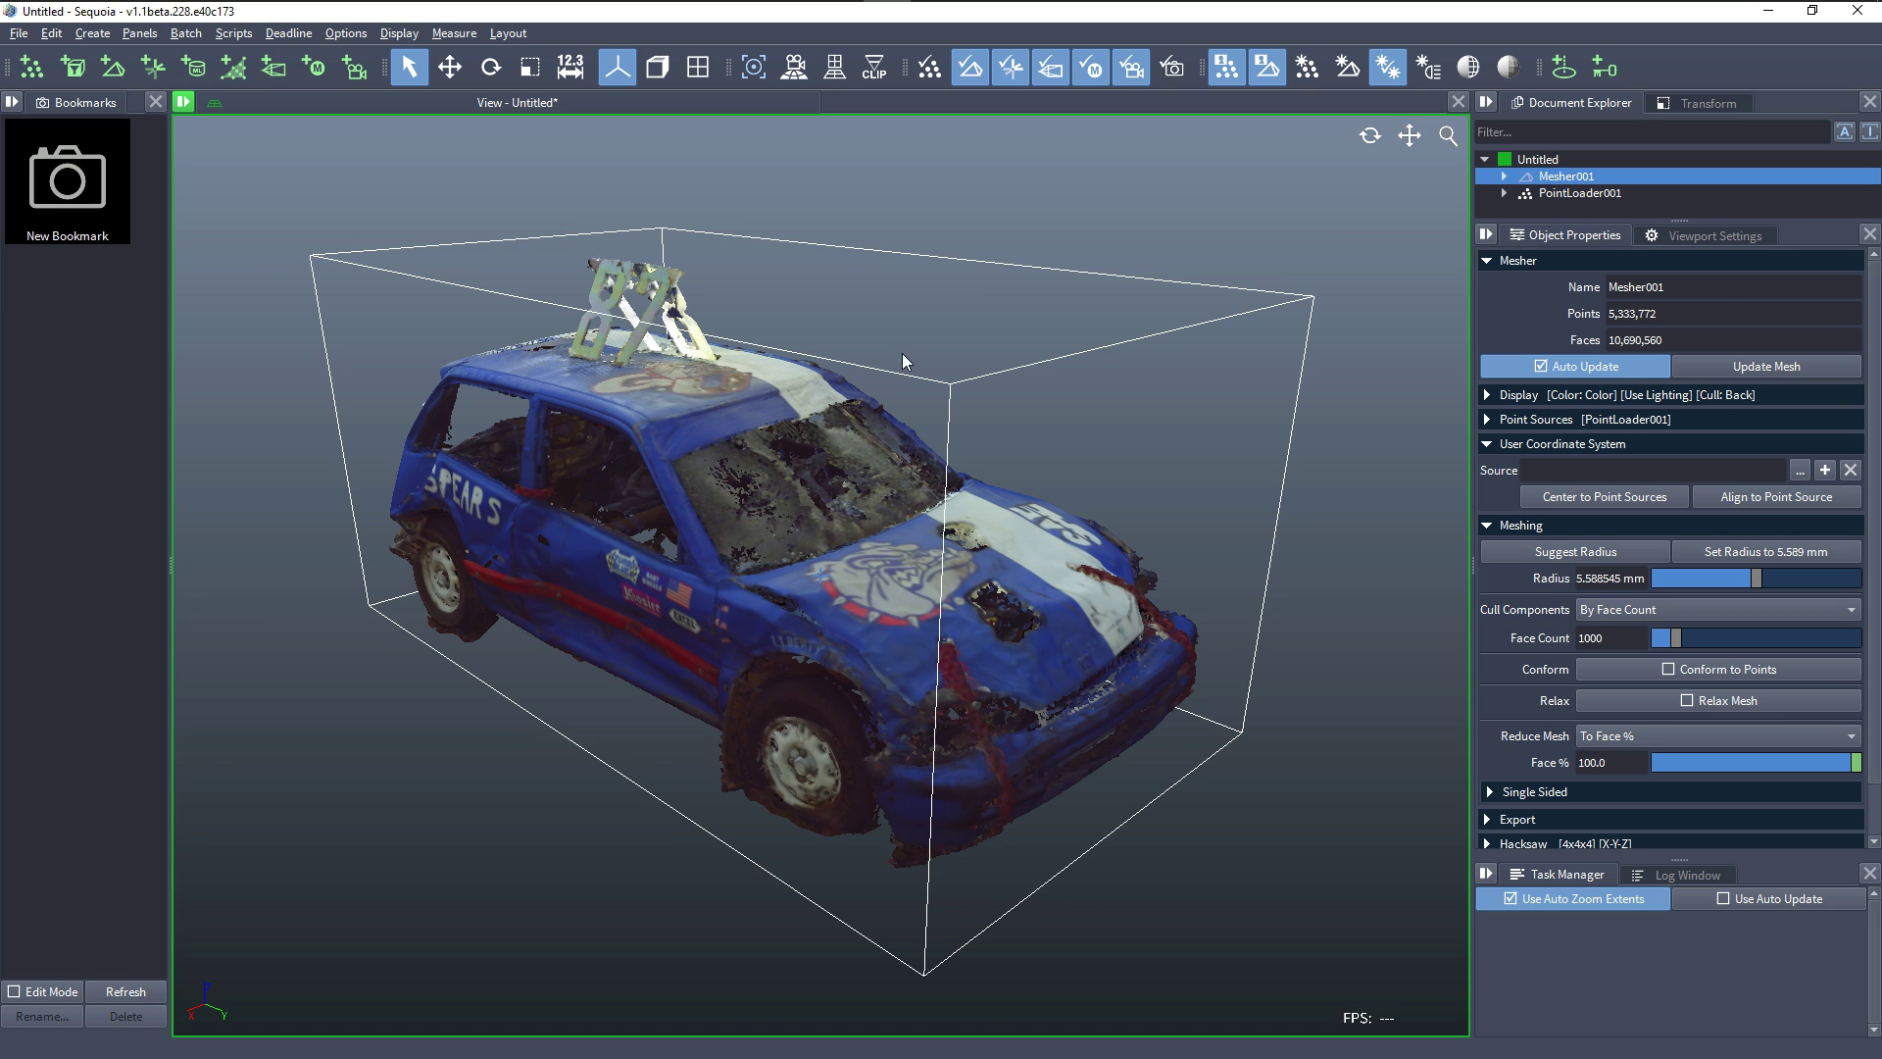
Overlay wireframe edges on the shaded car mesh and zoom in to inspect them.
{"action": "left_click", "coordinate": [1472, 78]}
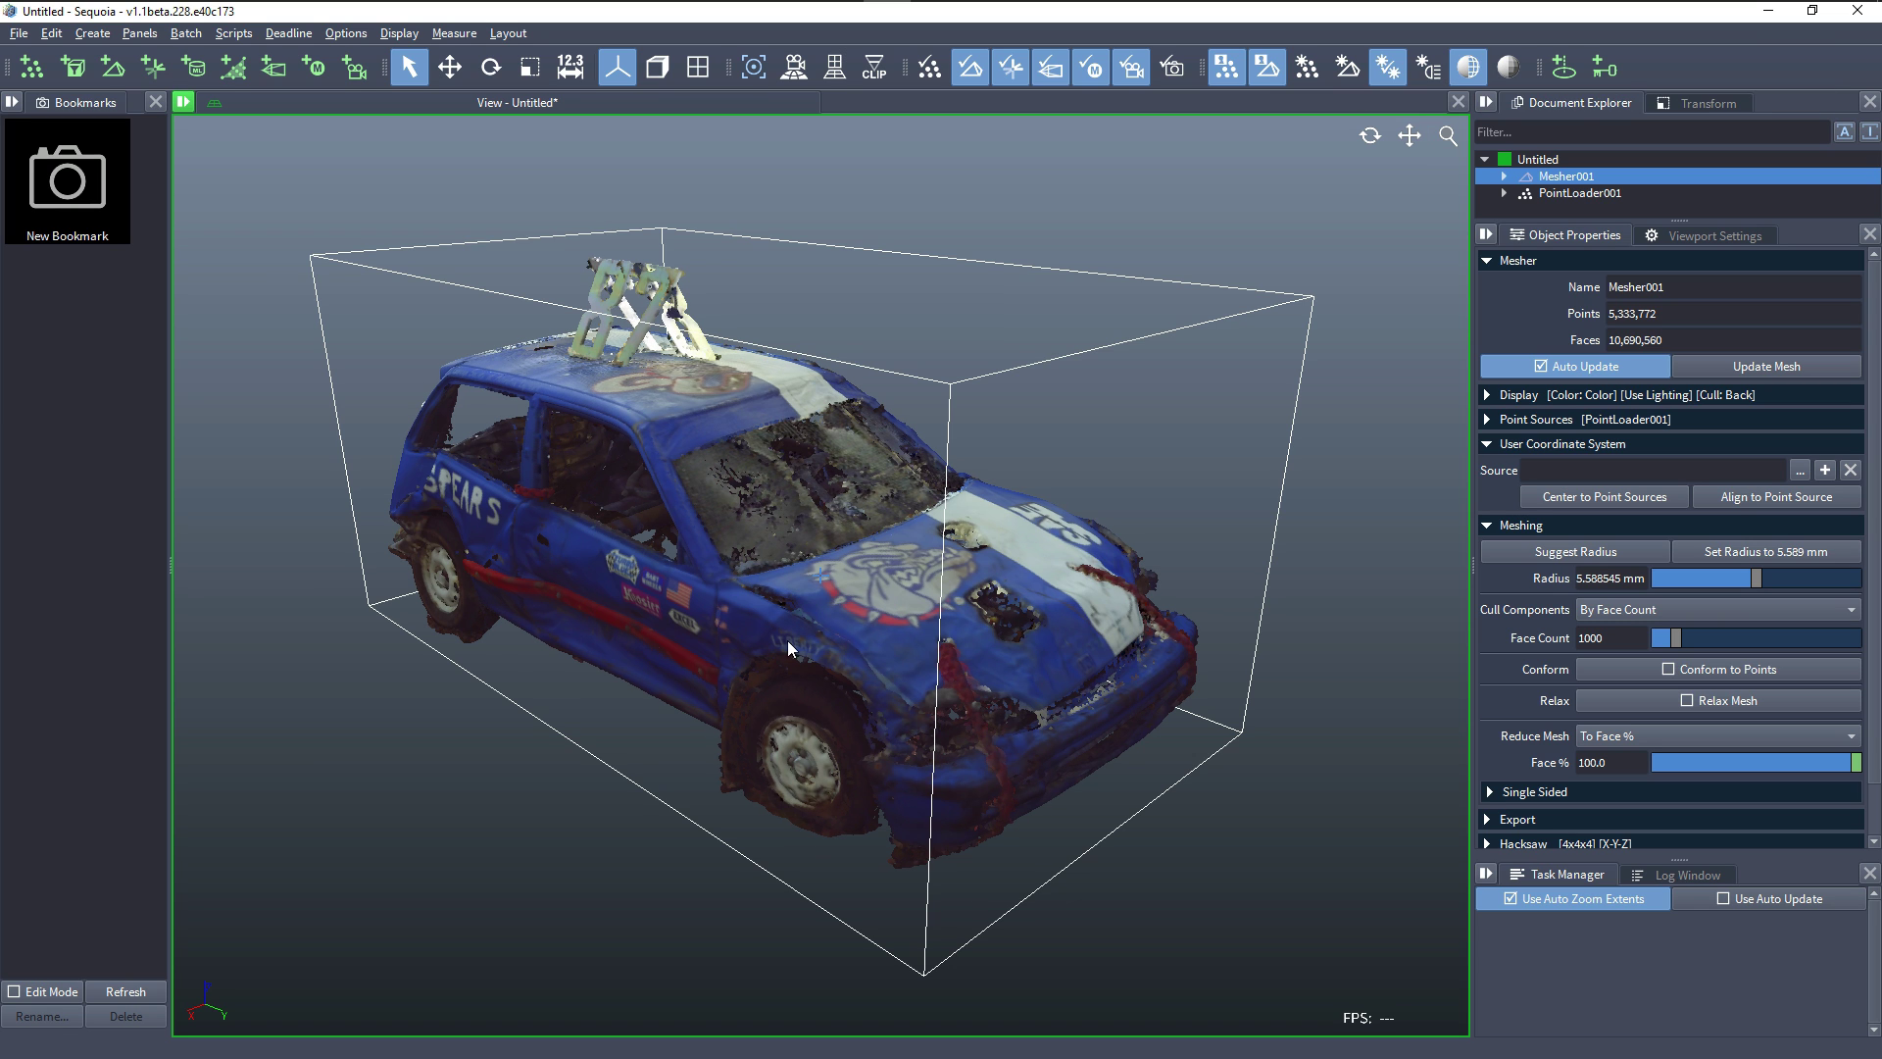
{"action": "scroll", "coordinate": [818, 644], "scroll_direction": "up", "scroll_amount": 10}
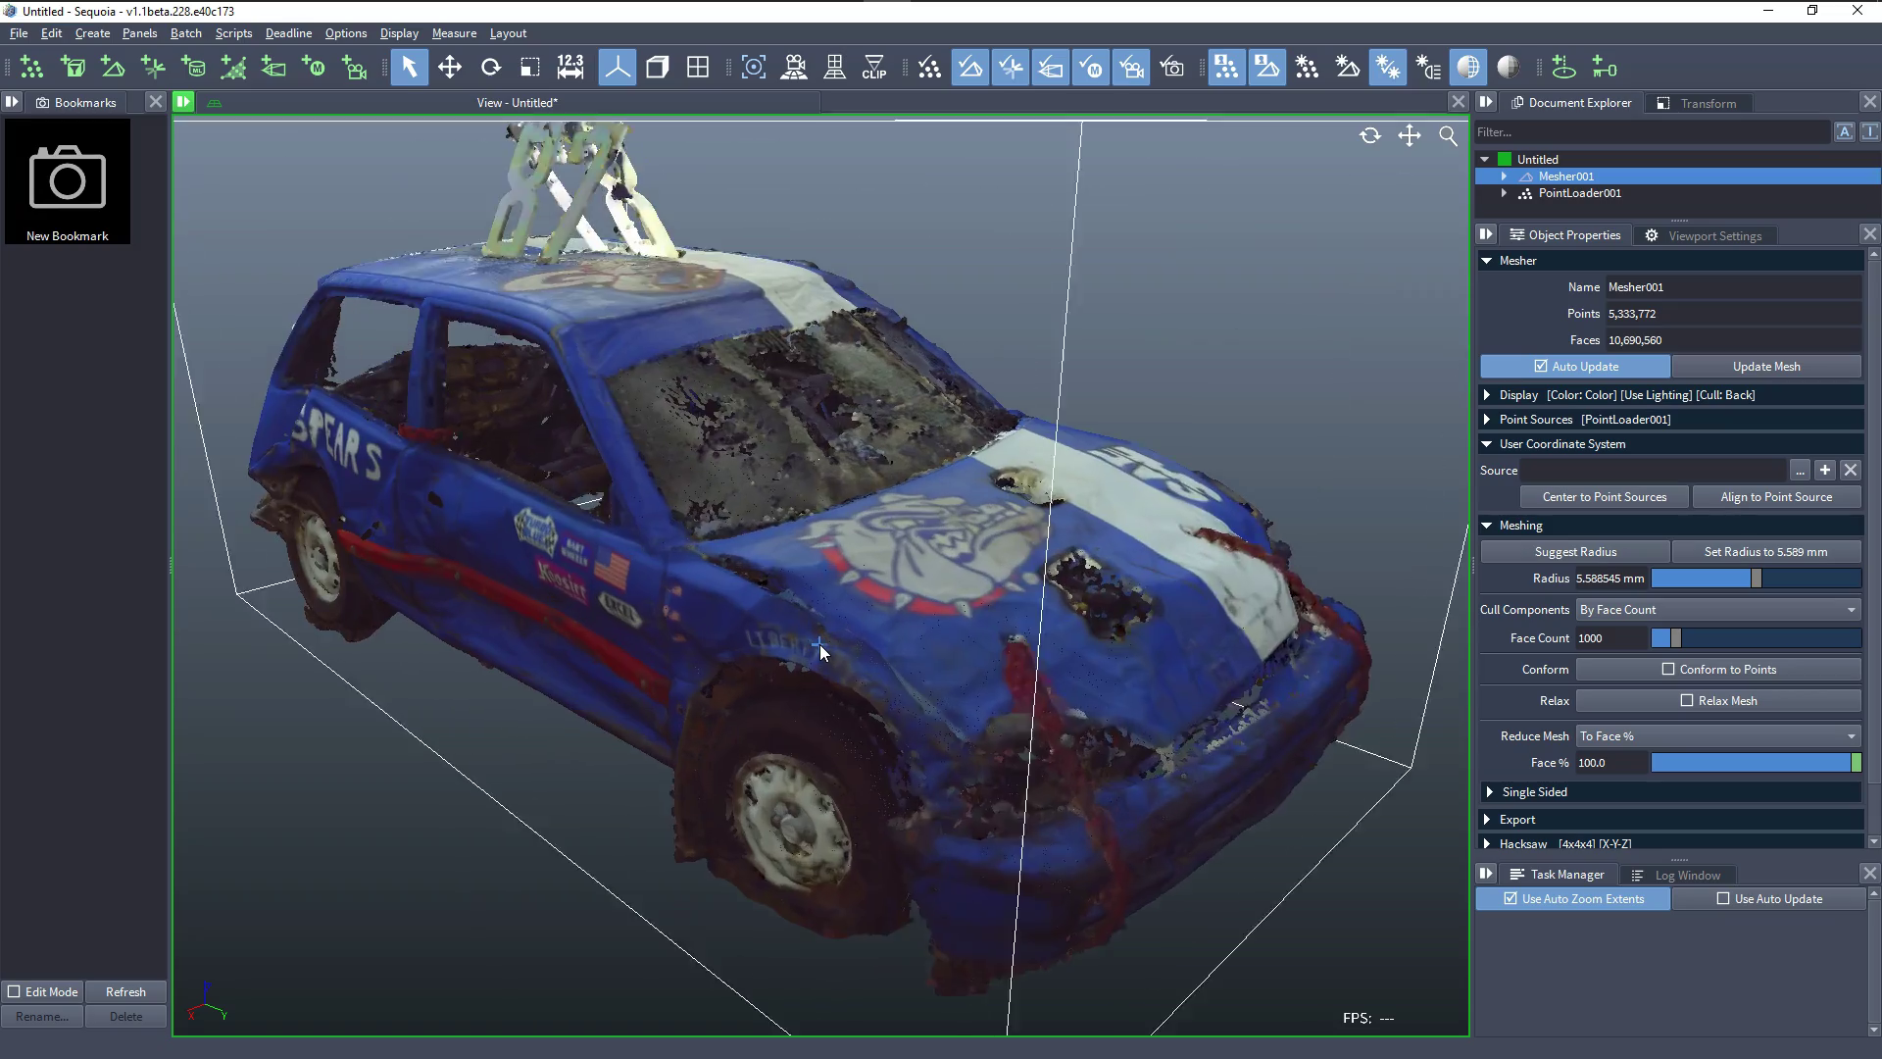
{"action": "scroll", "coordinate": [818, 644], "scroll_direction": "up", "scroll_amount": 6}
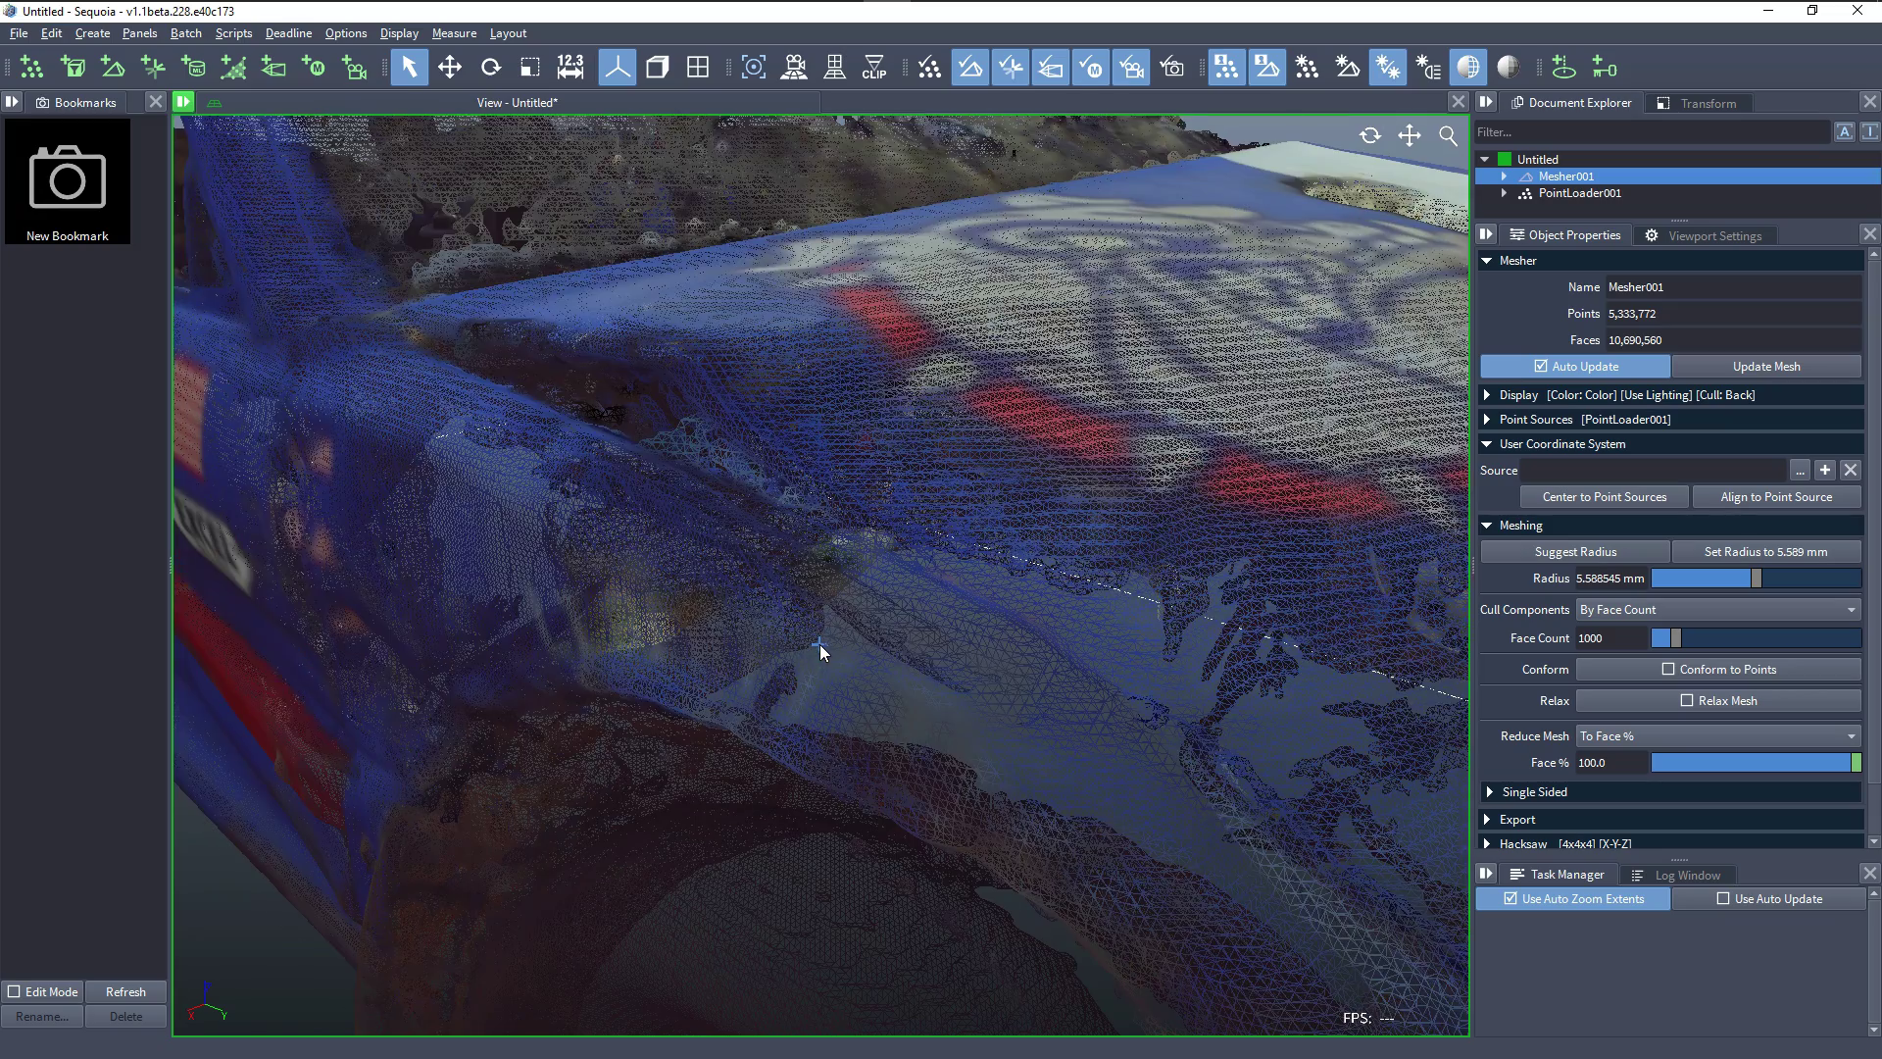
{"action": "scroll", "coordinate": [901, 751], "scroll_direction": "up", "scroll_amount": 3}
{"action": "scroll", "coordinate": [903, 705], "scroll_direction": "down", "scroll_amount": 4}
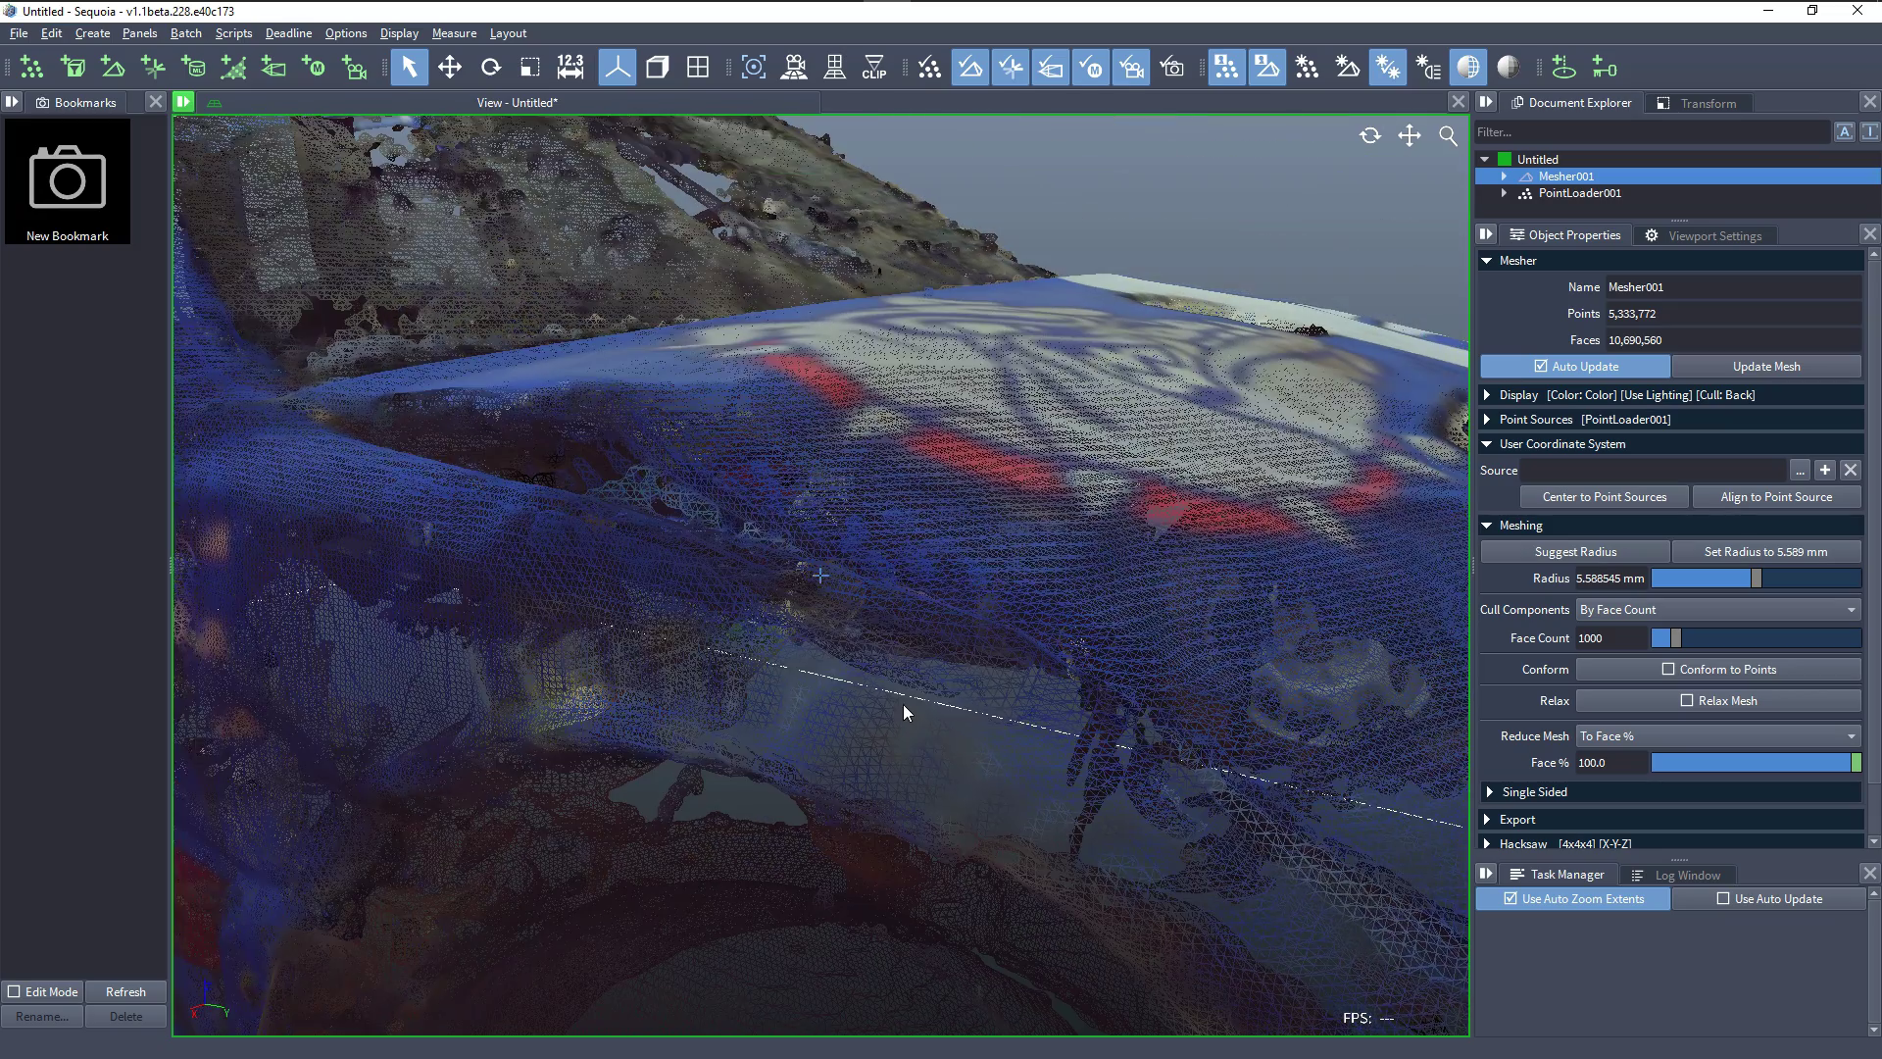
{"action": "scroll", "coordinate": [903, 705], "scroll_direction": "down", "scroll_amount": 6}
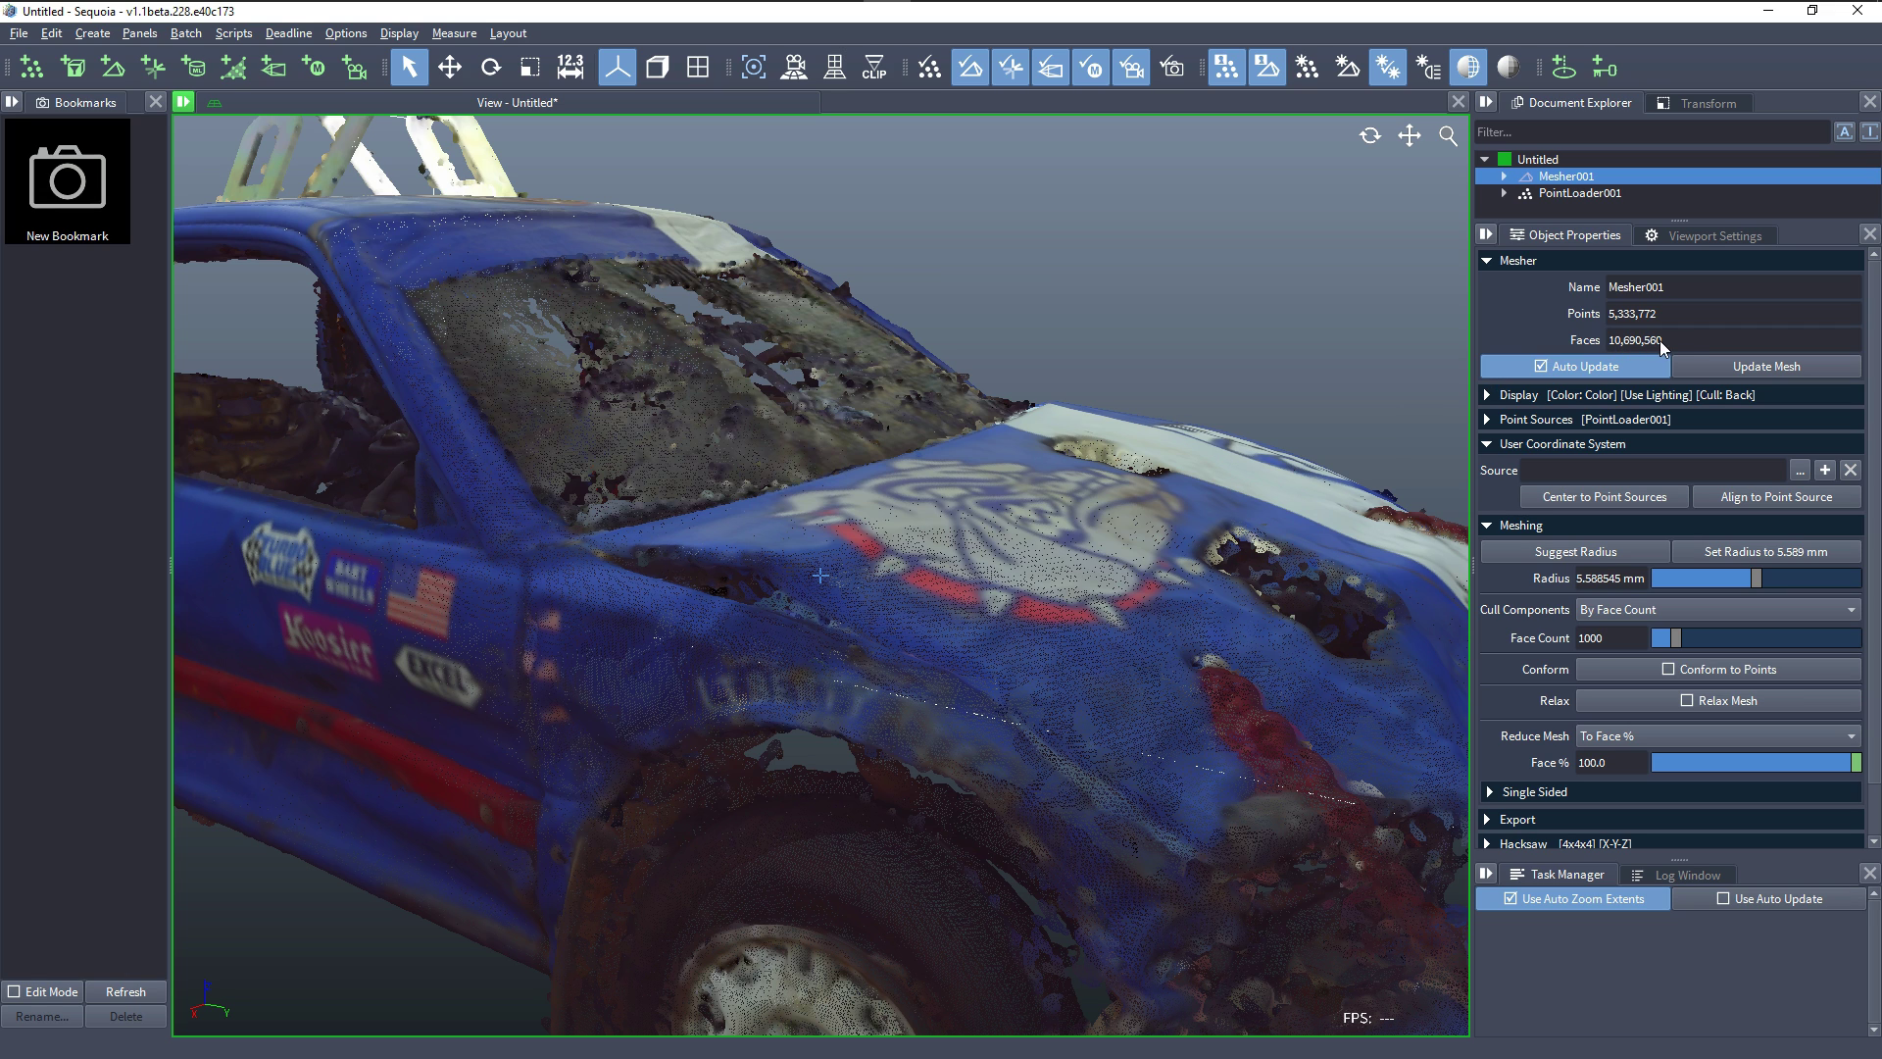
Compare PointLoader001 settings with Mesher001's 5,333,772-point, 10,690,560-face mesh properties.
{"action": "left_click", "coordinate": [1598, 194]}
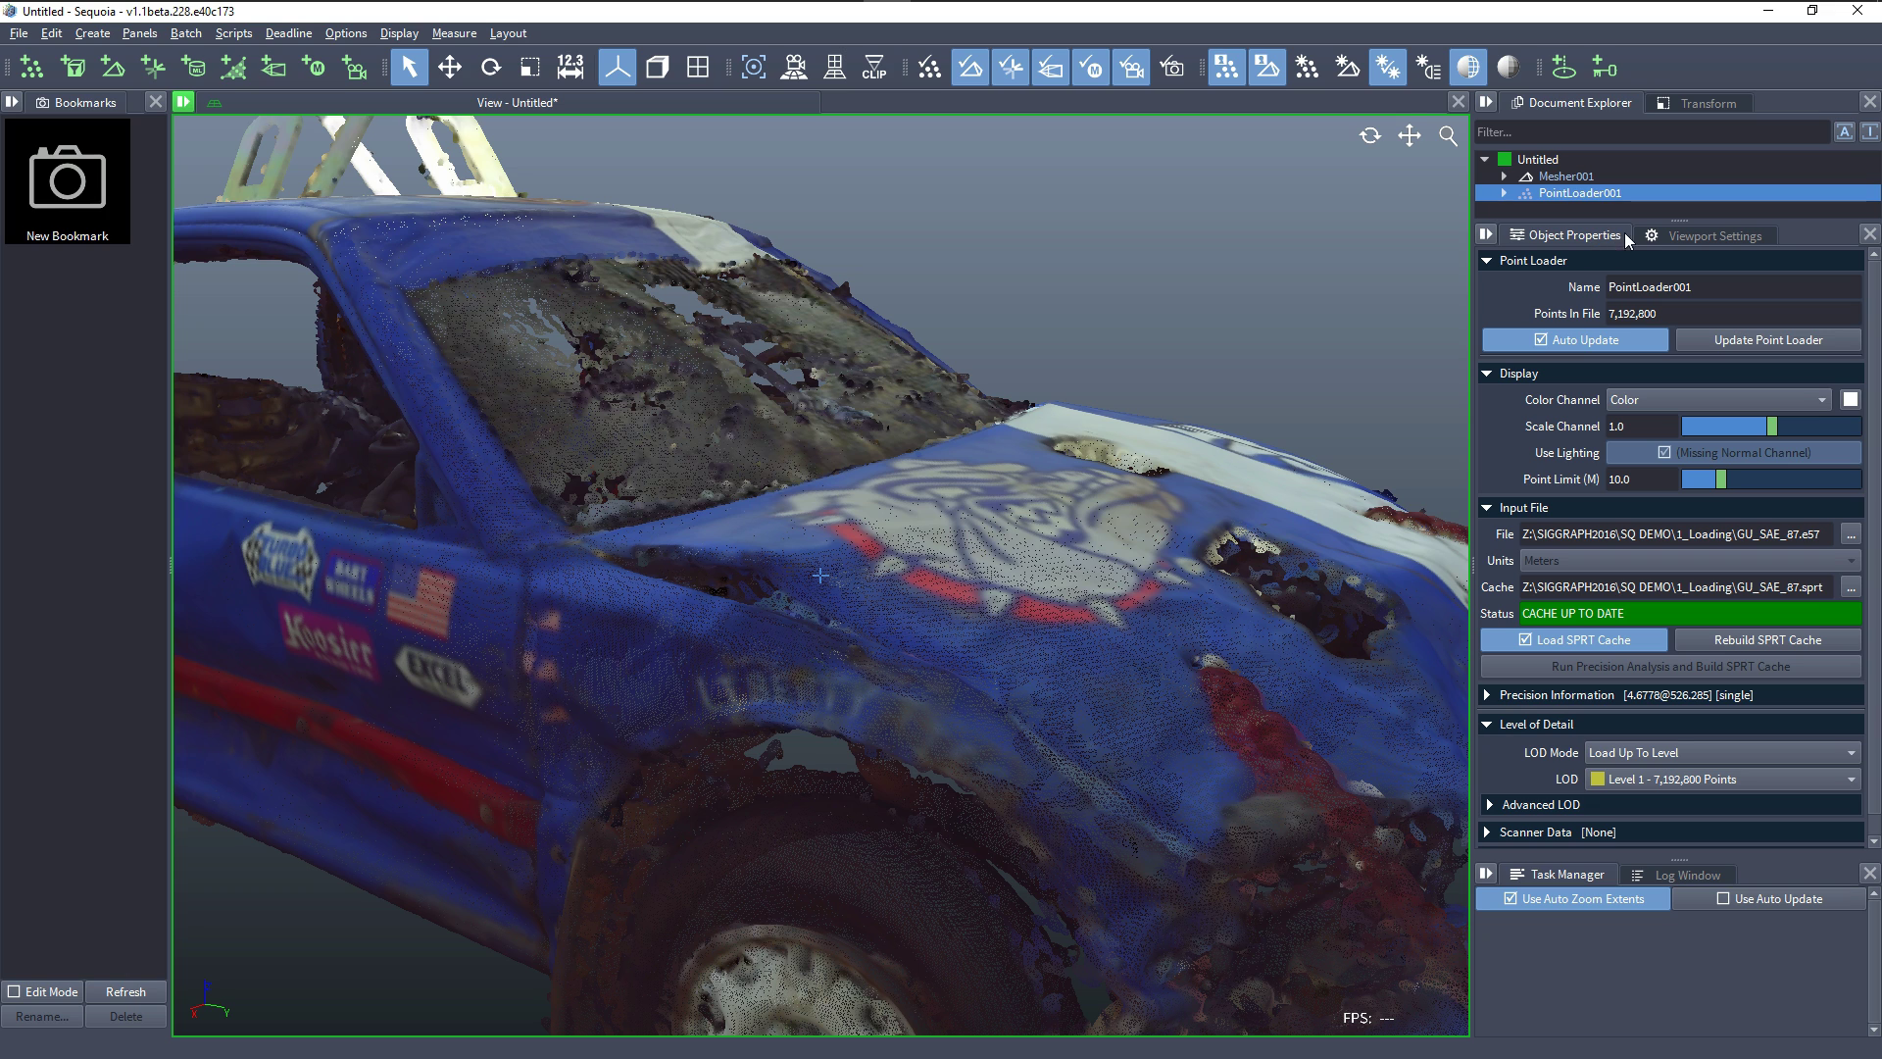
{"action": "left_click", "coordinate": [1590, 178]}
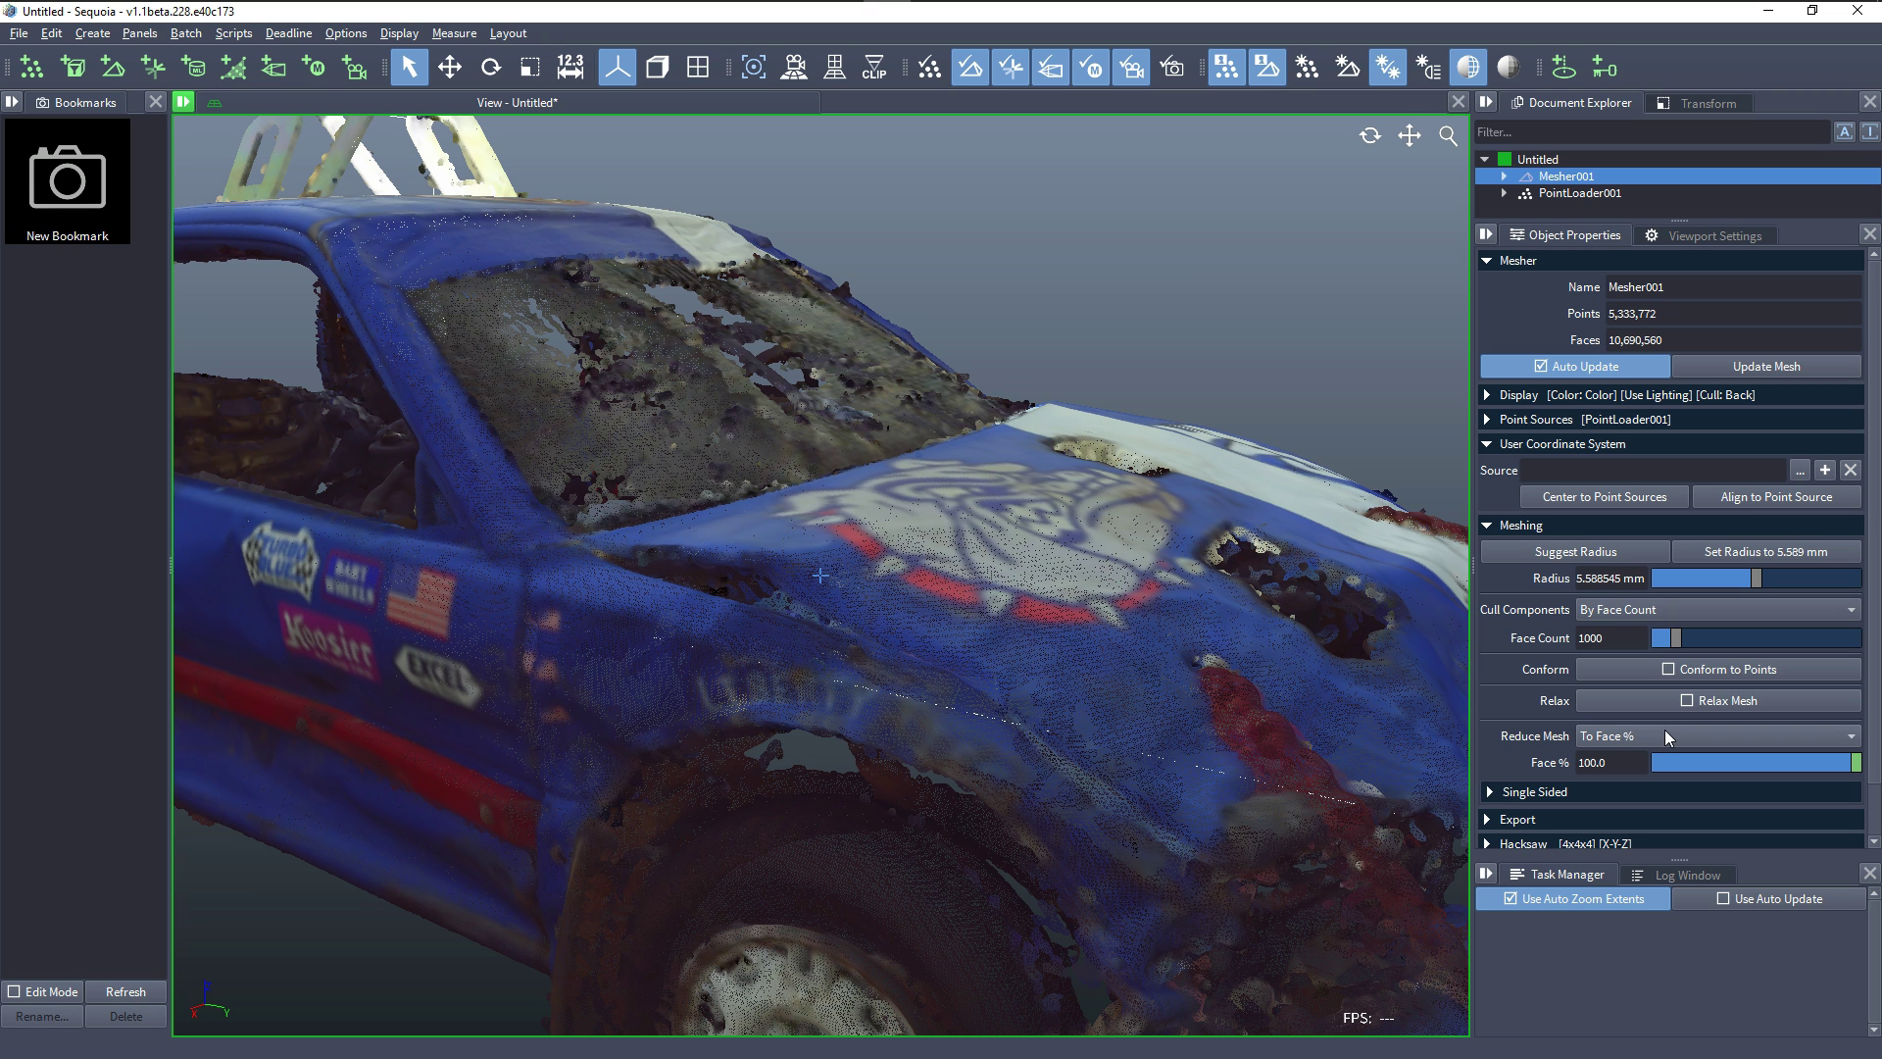
{"action": "scroll", "coordinate": [1013, 705], "scroll_direction": "down", "scroll_amount": 5}
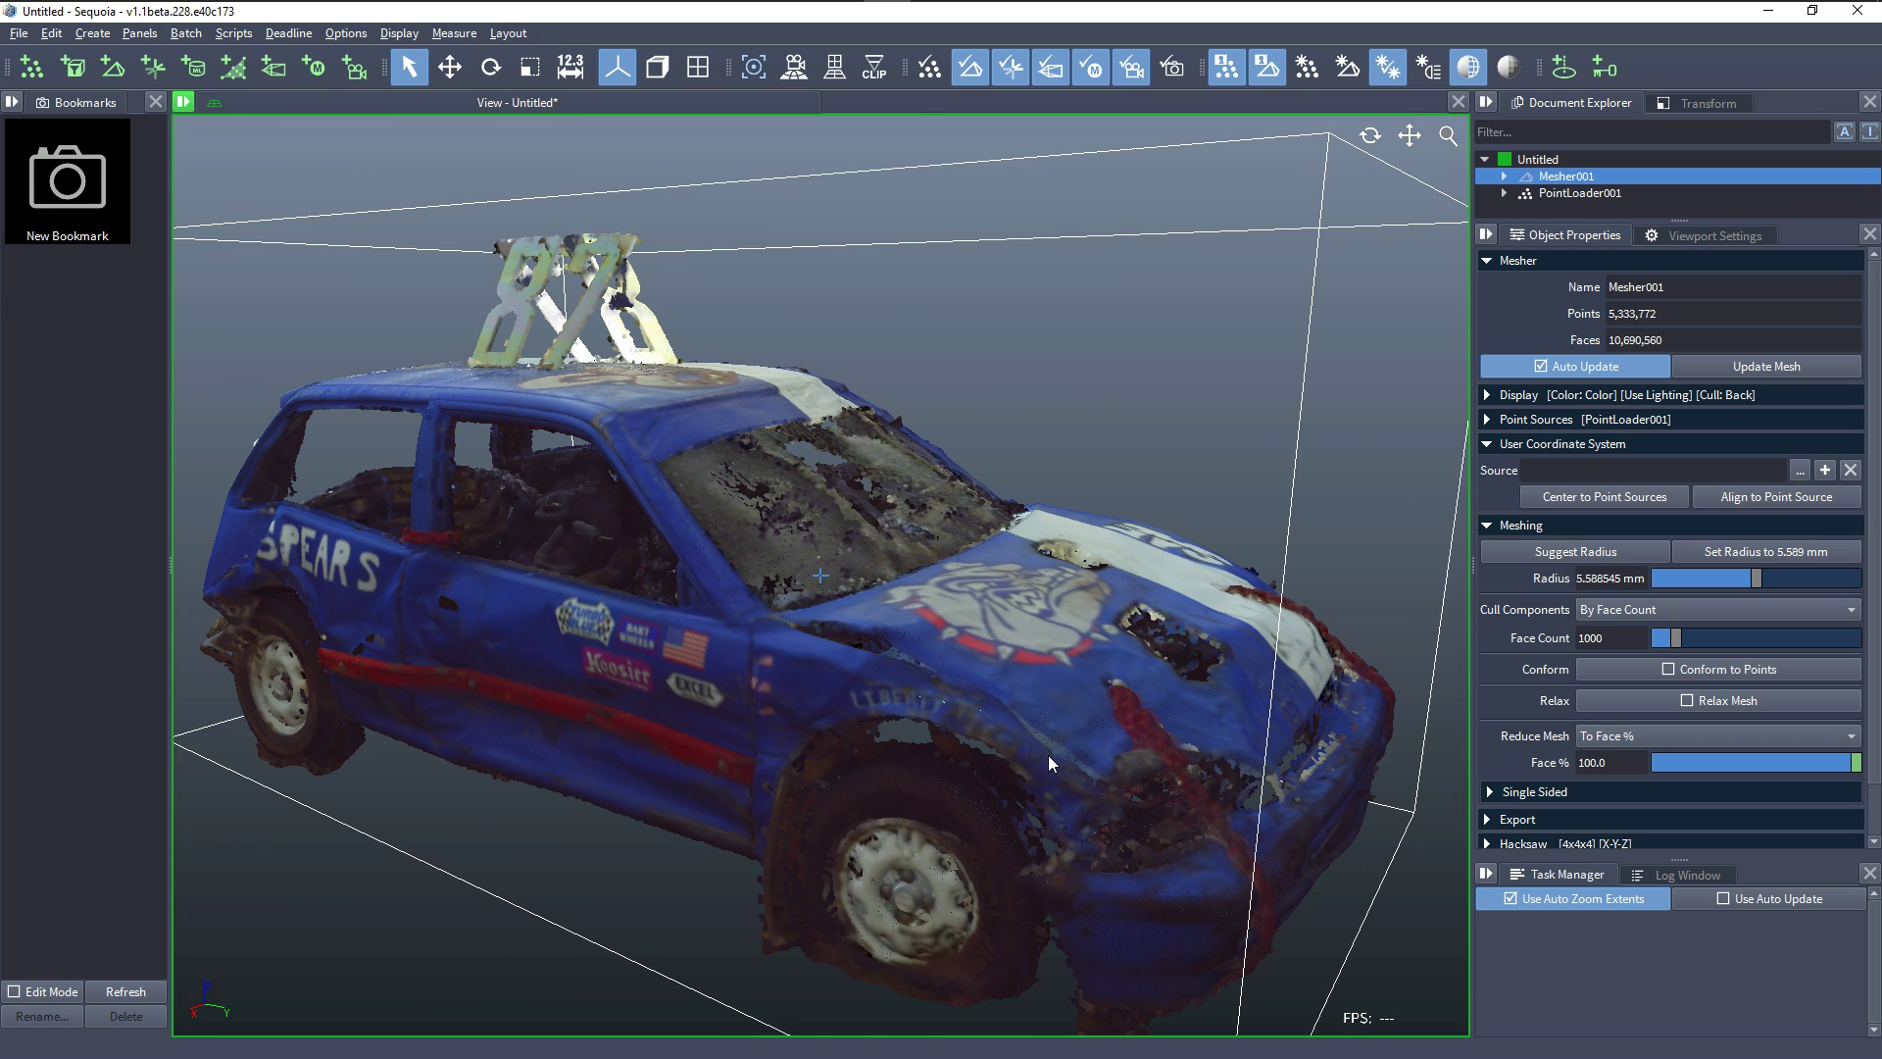
{"action": "scroll", "coordinate": [1041, 758], "scroll_direction": "down", "scroll_amount": 3}
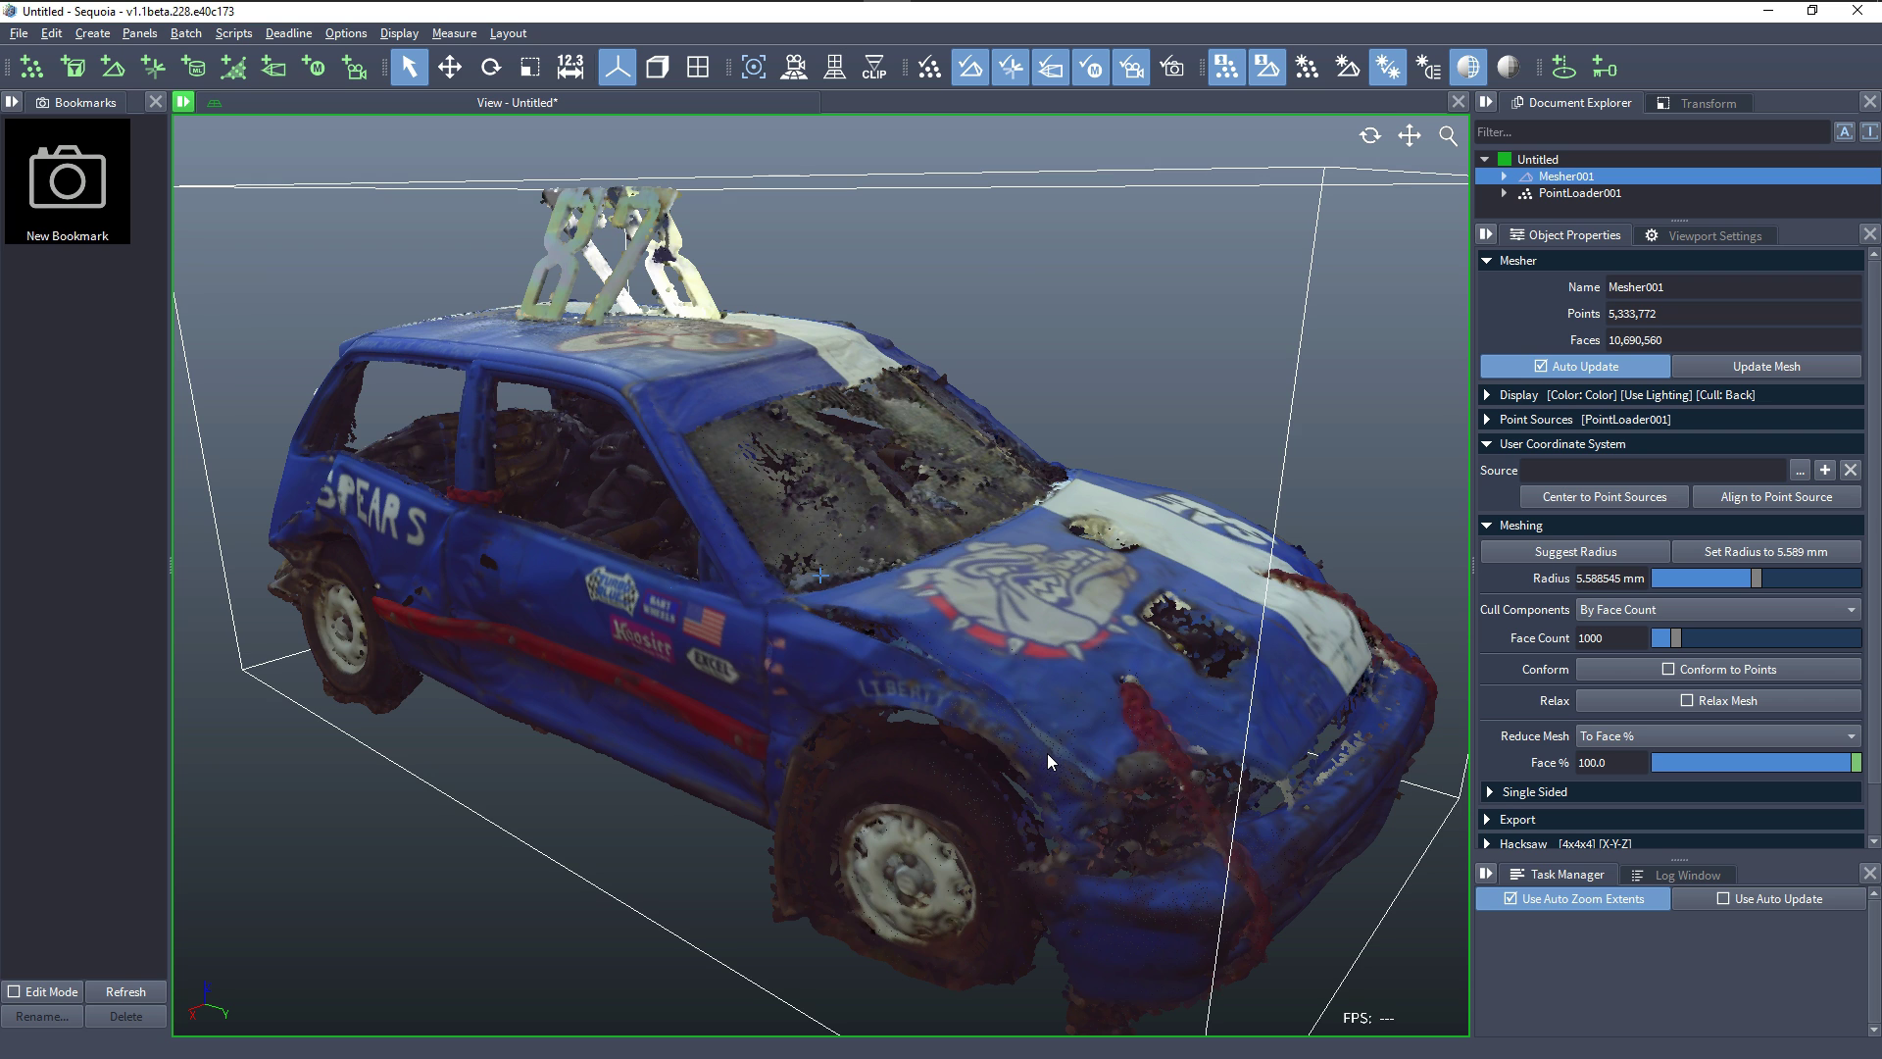